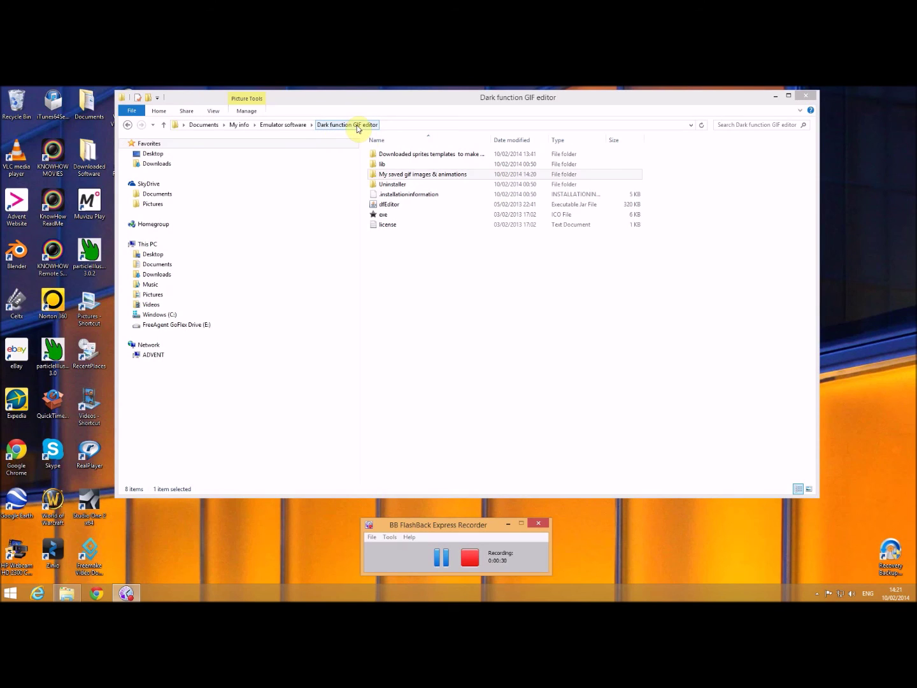
# Look over the license, icon and dfEditor files, then launch darkFunction Editor from dfEditor
pyautogui.click(387, 226)
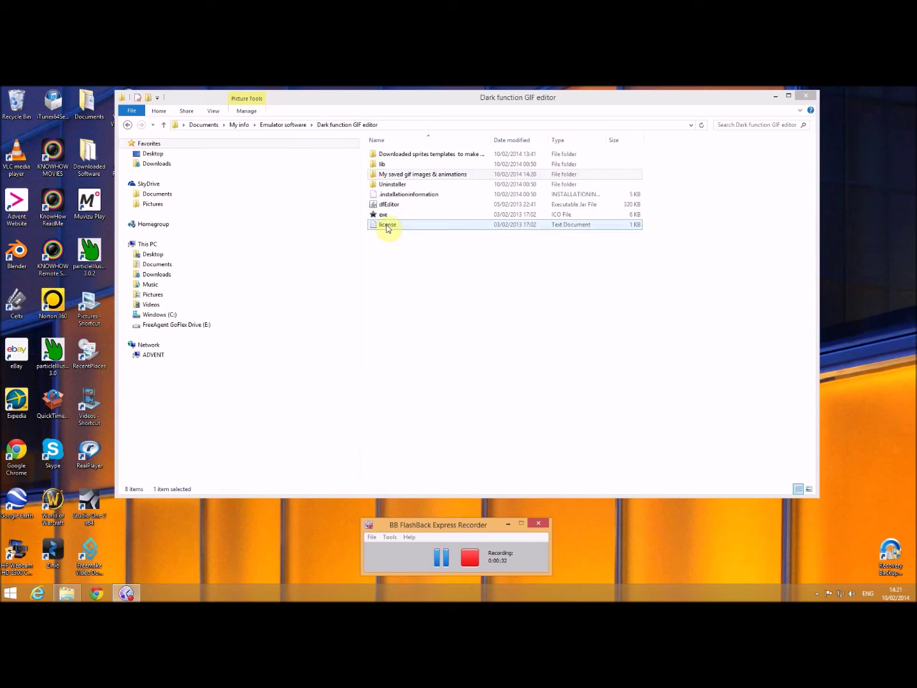
pyautogui.click(384, 217)
pyautogui.click(388, 206)
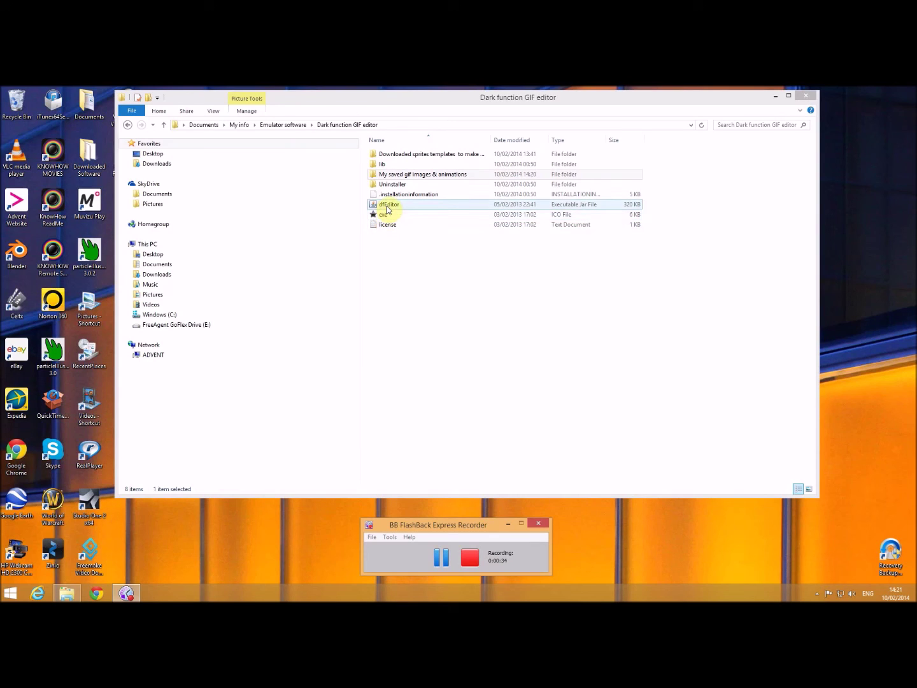
pyautogui.click(385, 226)
pyautogui.click(384, 217)
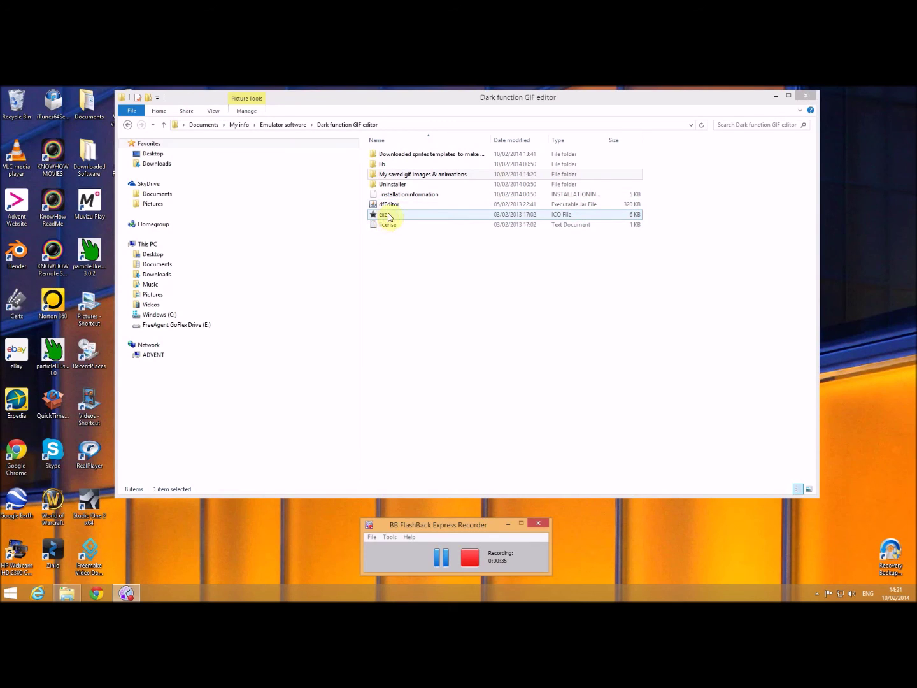
pyautogui.click(391, 207)
pyautogui.doubleClick(391, 206)
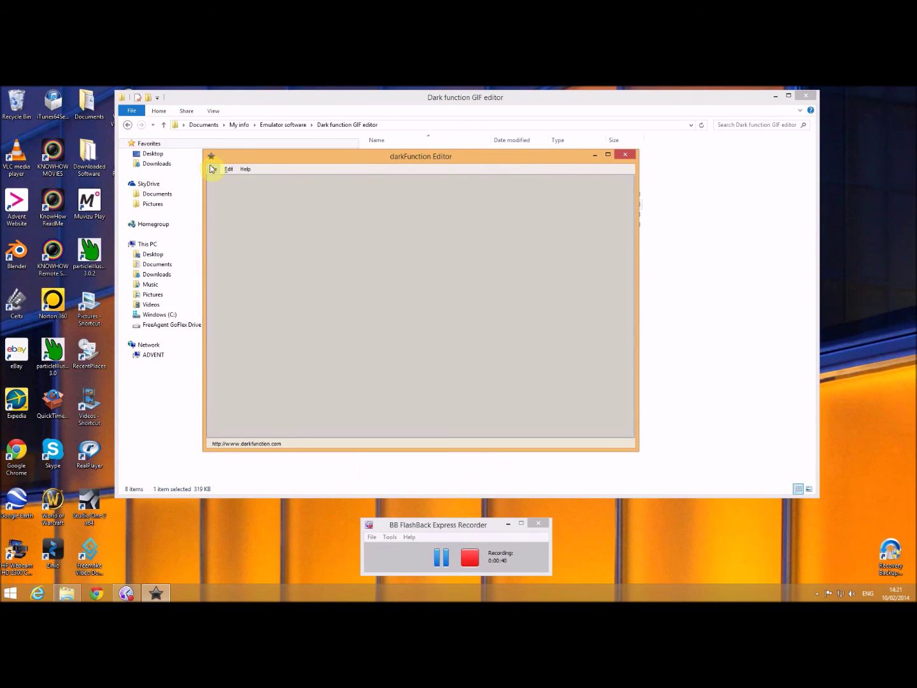
# Start a new spritesheet from File > New using the Define sprites editing mode
pyautogui.click(213, 171)
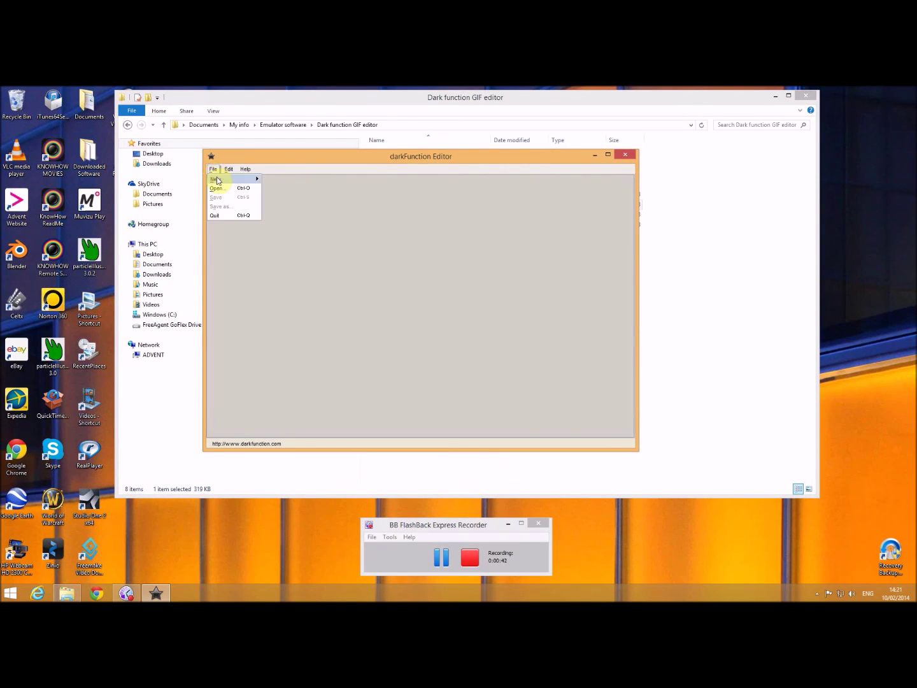
pyautogui.moveTo(217, 180)
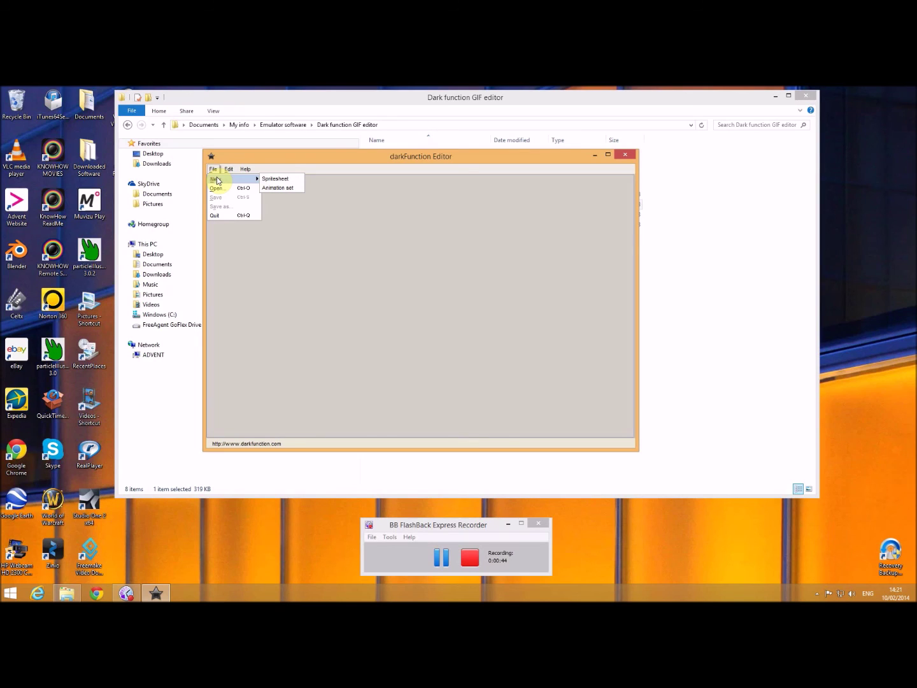
pyautogui.click(287, 180)
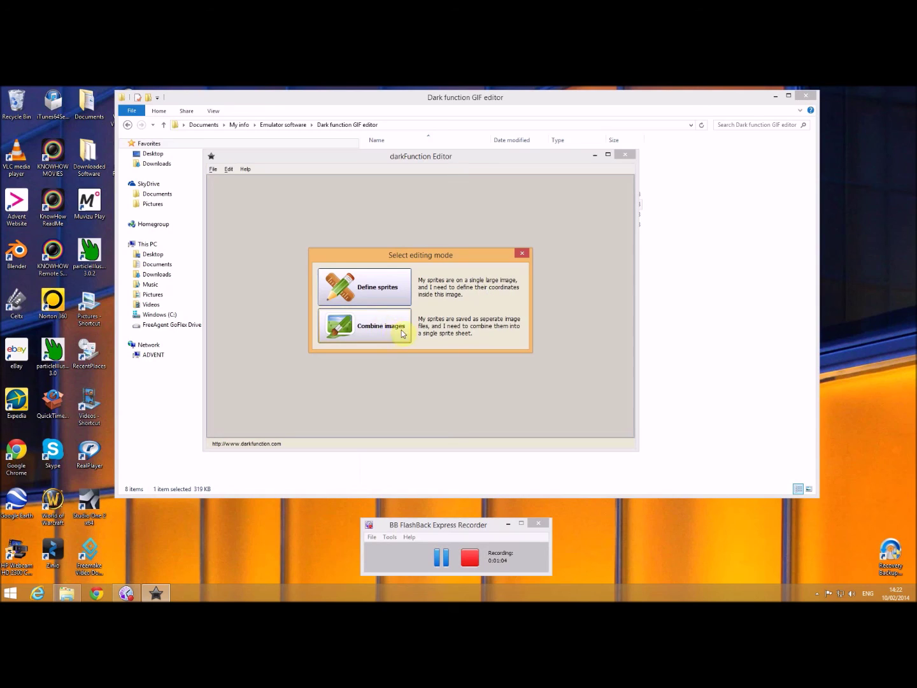
pyautogui.click(367, 291)
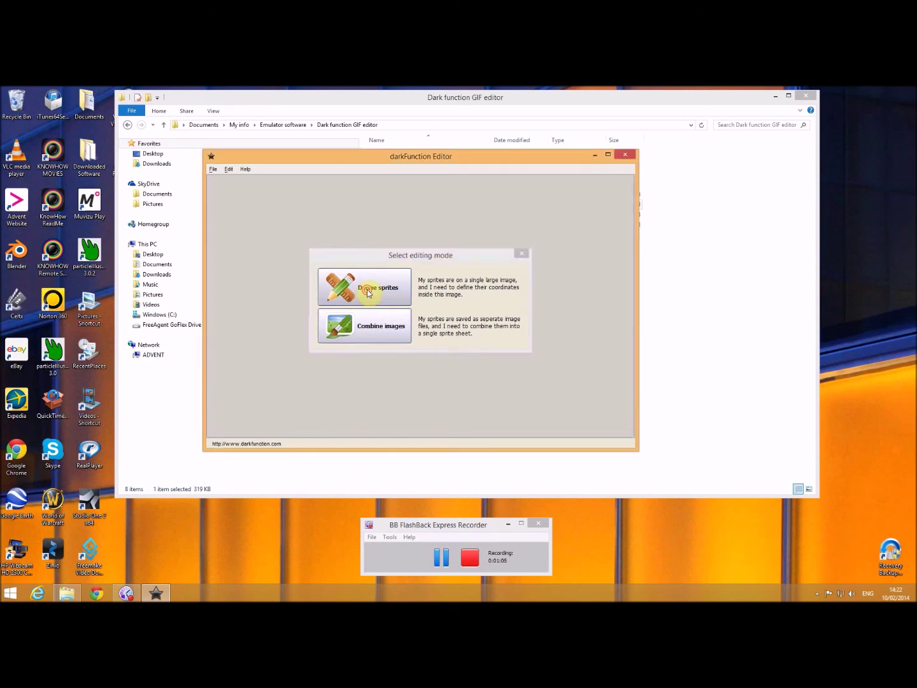
# Open lan 1a bugs bunny.png from the Downloaded sprites templates folder and add a first sprite
pyautogui.click(329, 274)
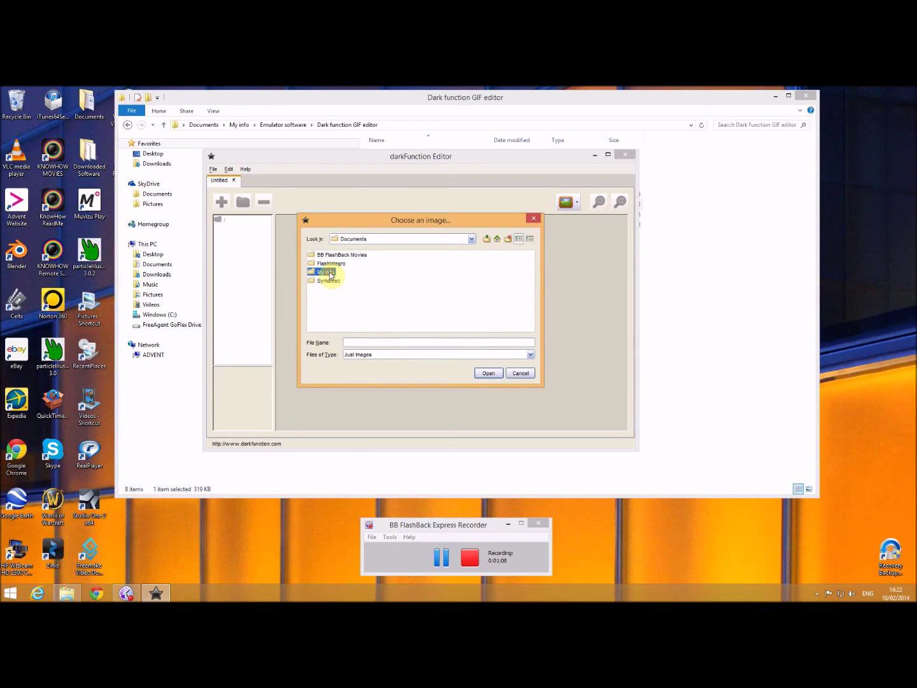
pyautogui.doubleClick(315, 274)
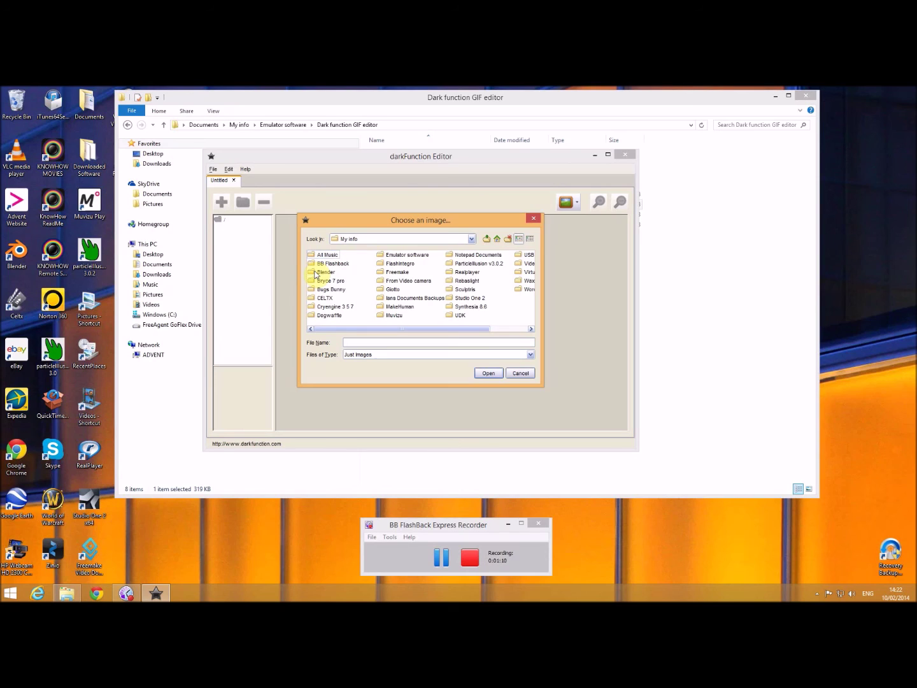
pyautogui.doubleClick(419, 258)
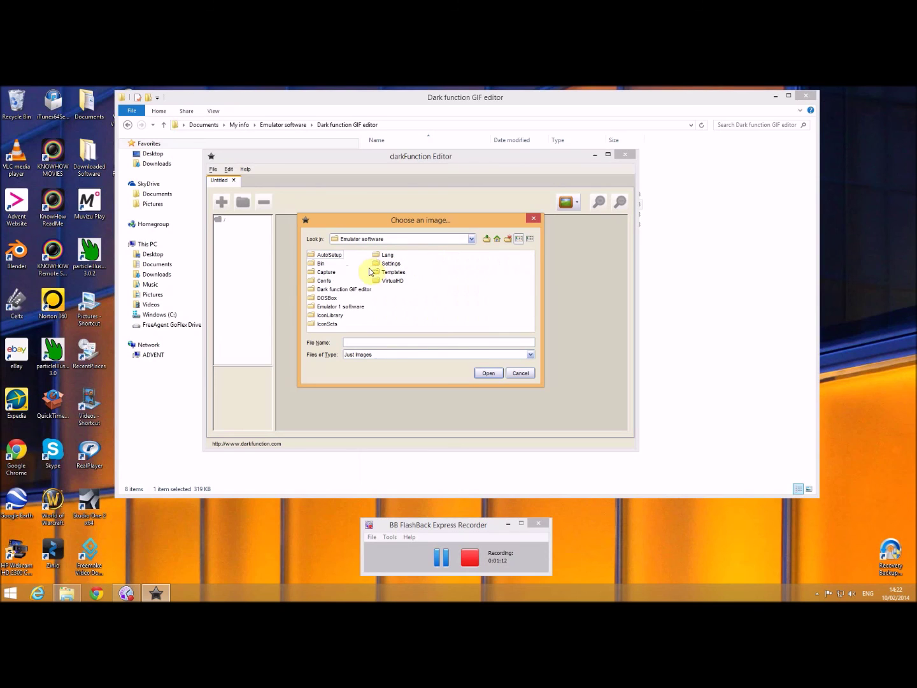
pyautogui.click(343, 290)
pyautogui.doubleClick(340, 289)
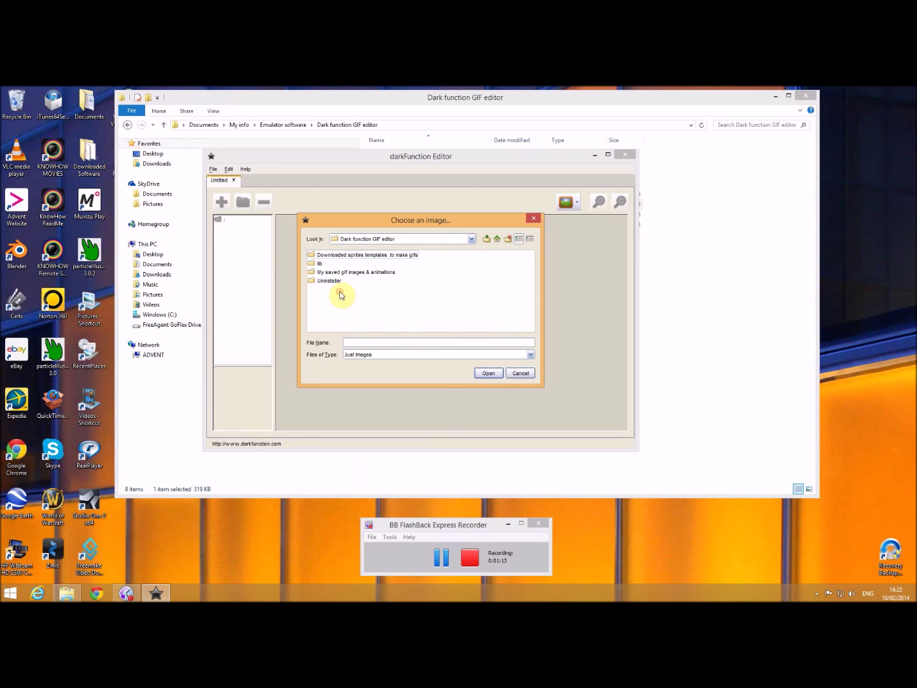
pyautogui.click(345, 255)
pyautogui.doubleClick(346, 255)
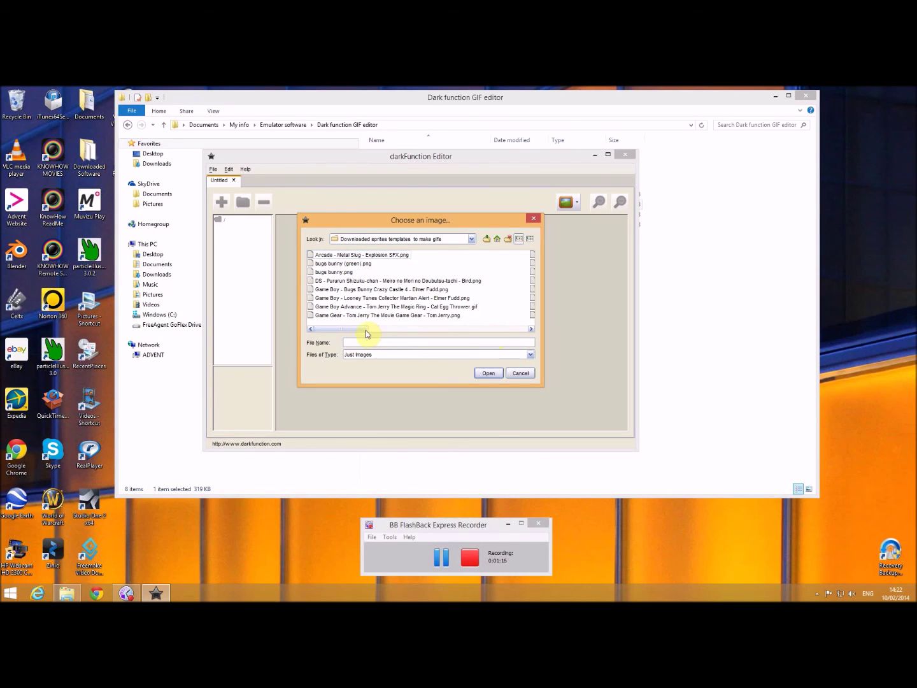
pyautogui.moveTo(366, 329); pyautogui.dragTo(403, 334)
pyautogui.click(385, 317)
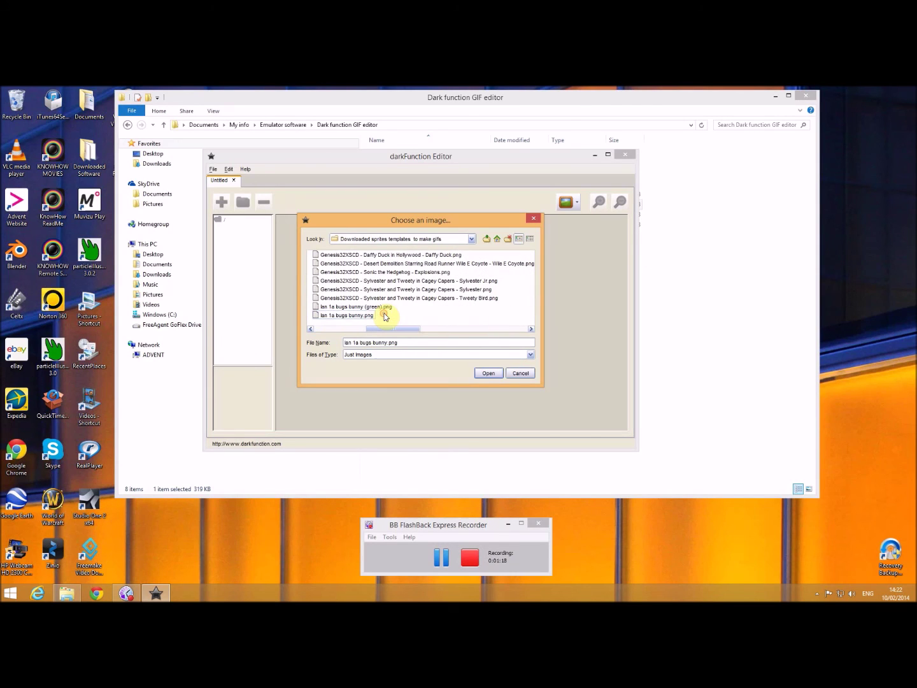
pyautogui.click(487, 373)
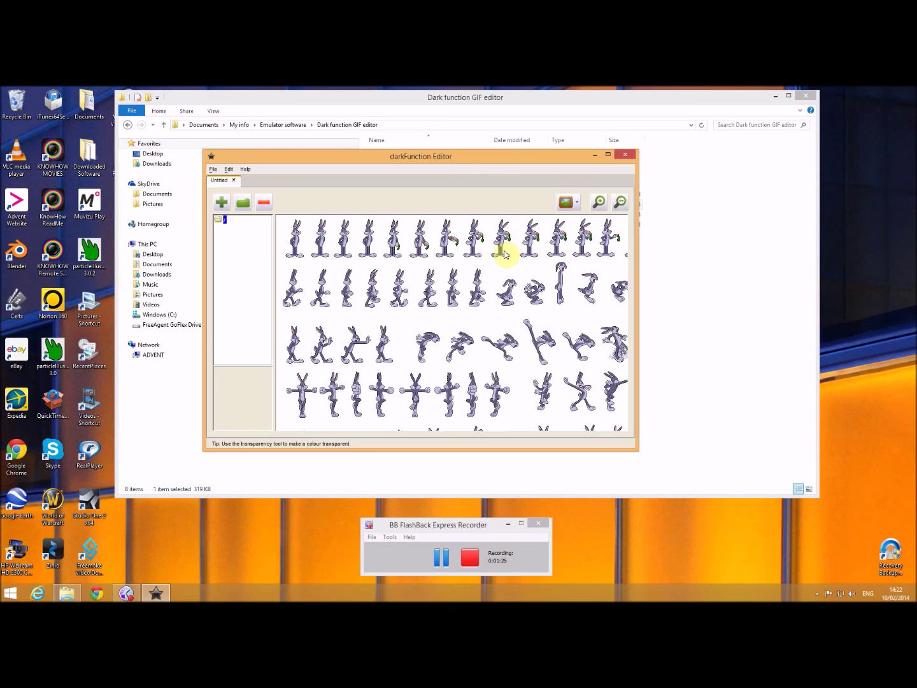
pyautogui.click(221, 202)
# Fit sprite 0 around the first pose, then add sprites 1 and 2 on second-row poses
pyautogui.moveTo(290, 251)
pyautogui.mouseDown()
pyautogui.moveTo(292, 264)
pyautogui.moveTo(306, 240)
pyautogui.mouseUp()
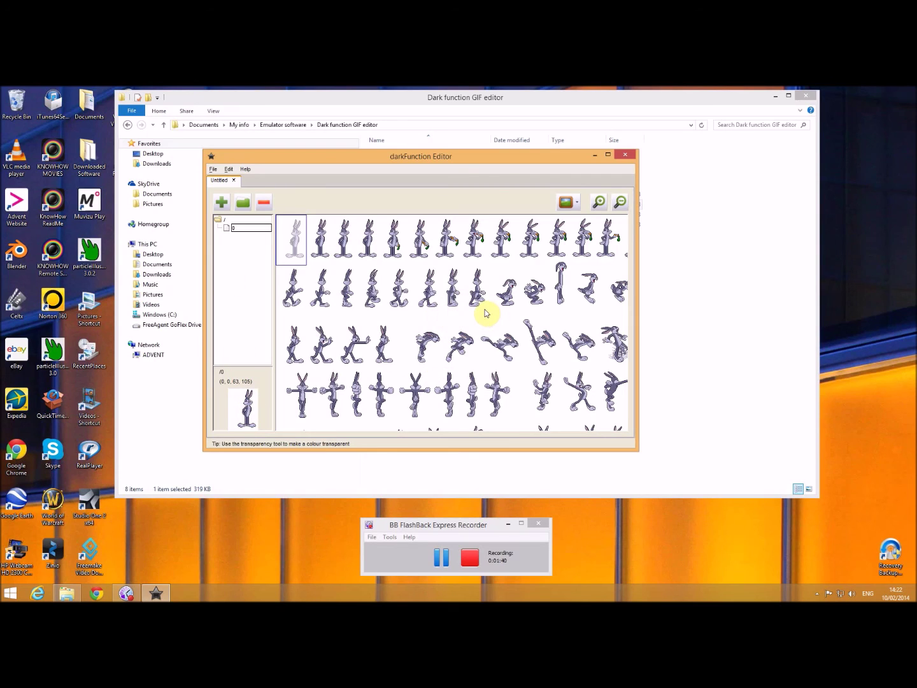
pyautogui.click(221, 203)
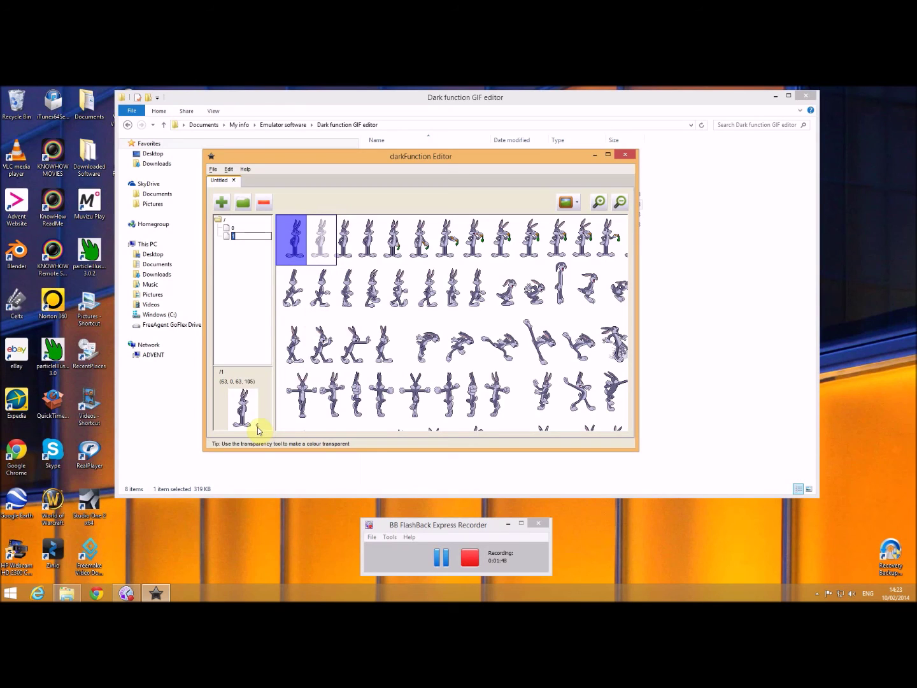
pyautogui.moveTo(334, 244)
pyautogui.mouseDown()
pyautogui.moveTo(325, 239)
pyautogui.moveTo(328, 248)
pyautogui.mouseUp()
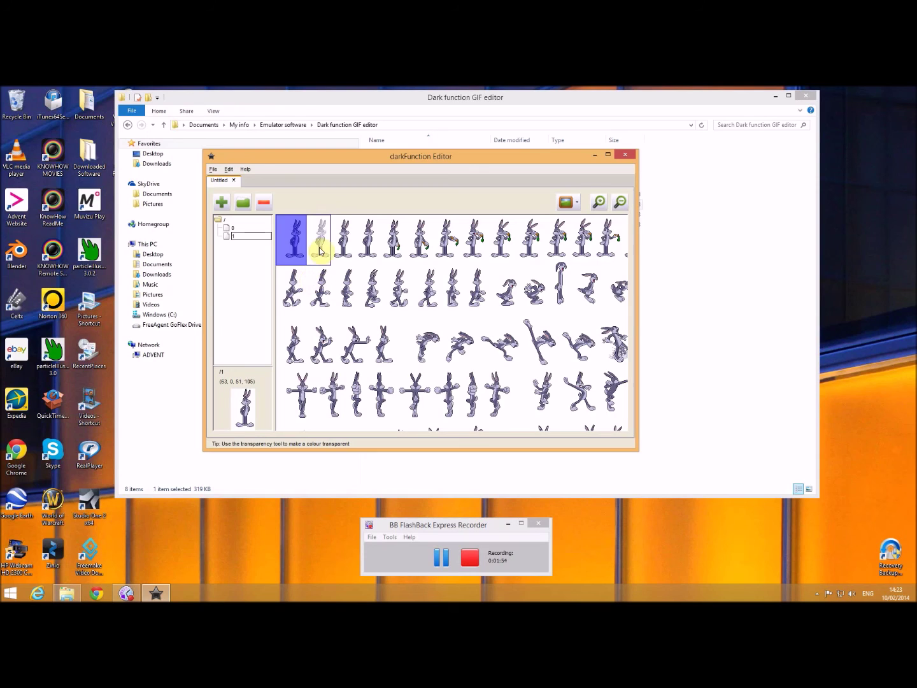
pyautogui.moveTo(319, 250); pyautogui.dragTo(323, 300)
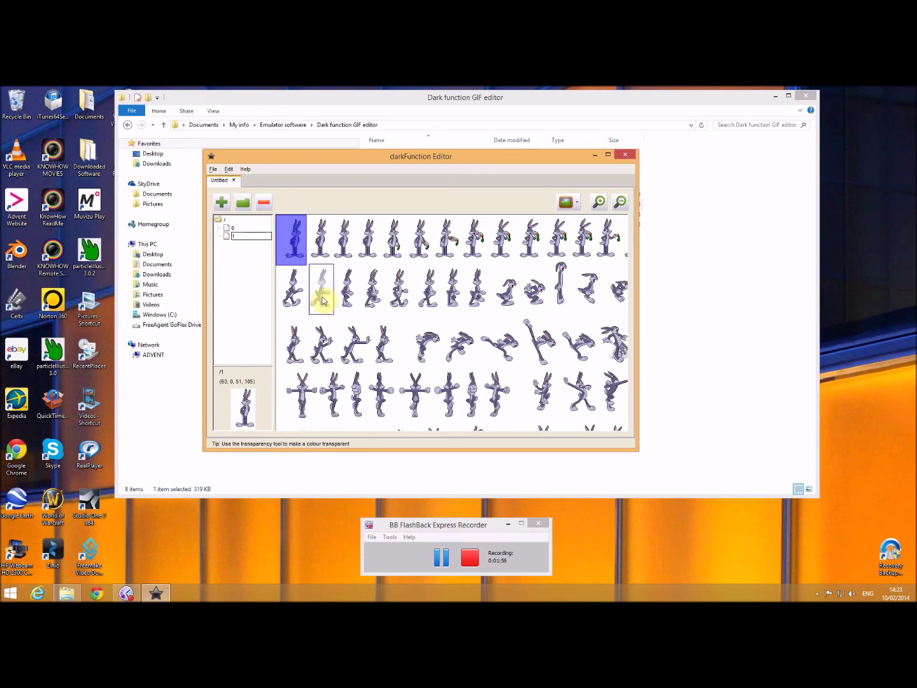
pyautogui.click(223, 206)
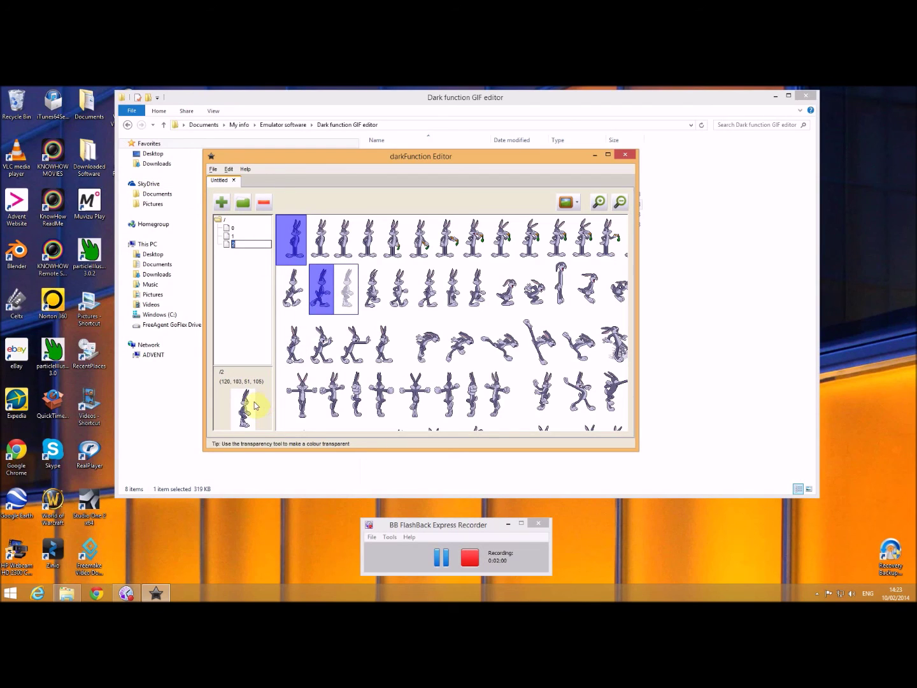
pyautogui.moveTo(339, 304); pyautogui.dragTo(393, 331)
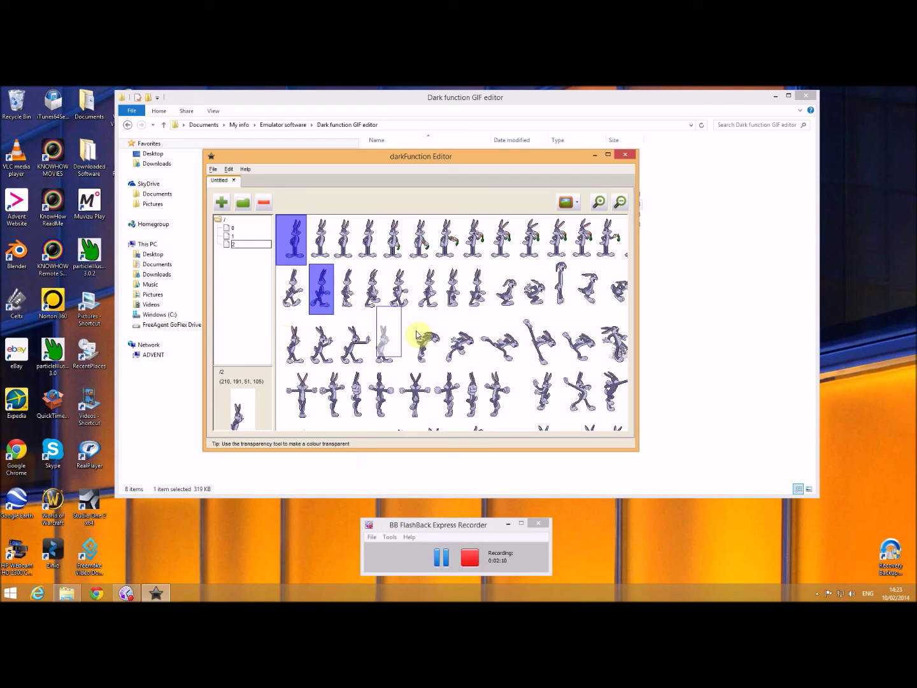
pyautogui.moveTo(400, 339); pyautogui.dragTo(510, 300)
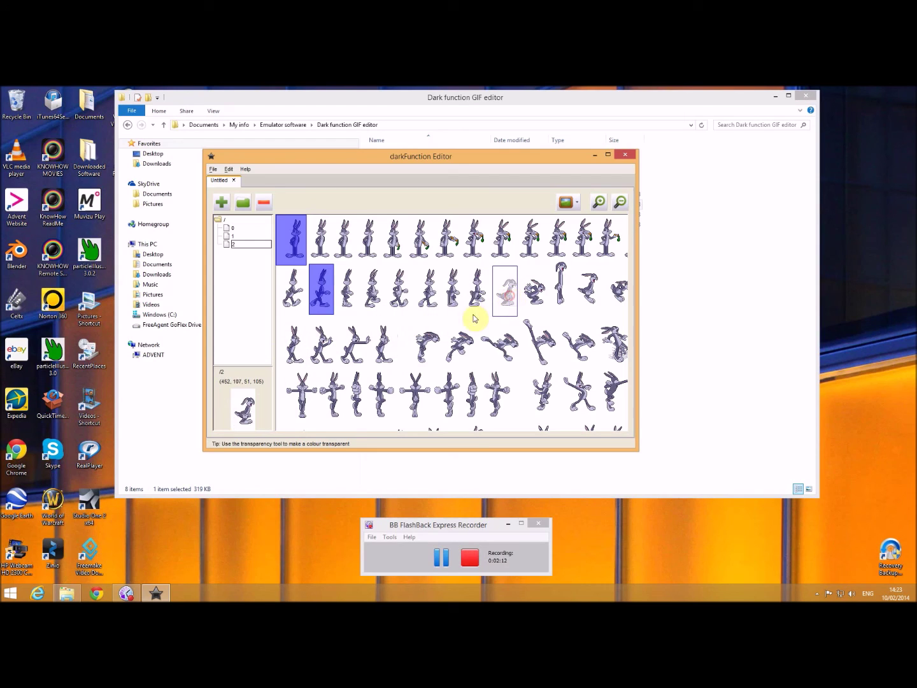
# Add sprites 3, 4 and 5, framing poses on the third and fourth rows
pyautogui.click(222, 206)
pyautogui.moveTo(527, 295); pyautogui.dragTo(426, 352)
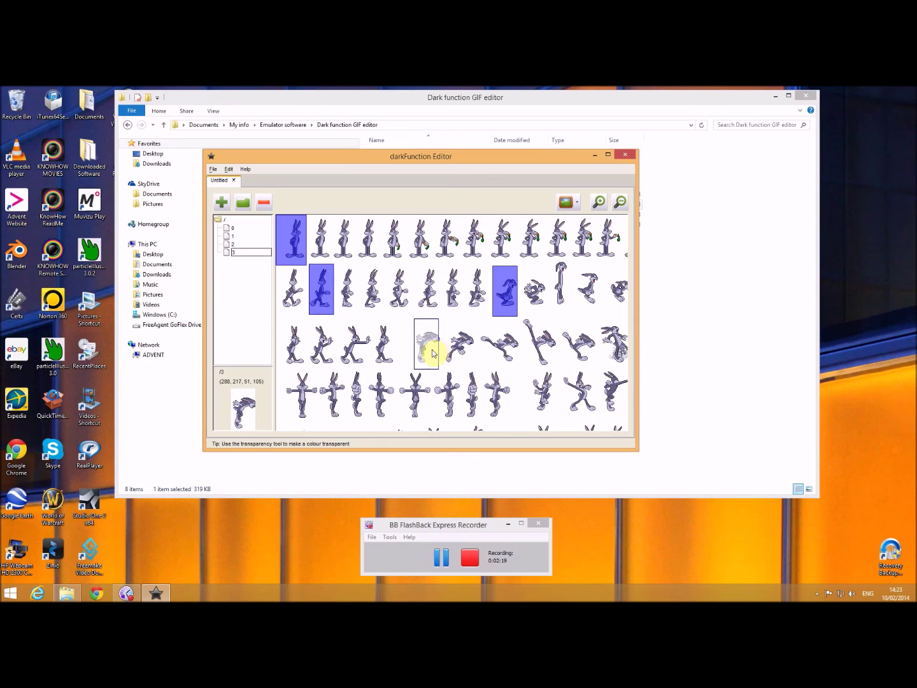
pyautogui.moveTo(432, 352); pyautogui.dragTo(434, 353)
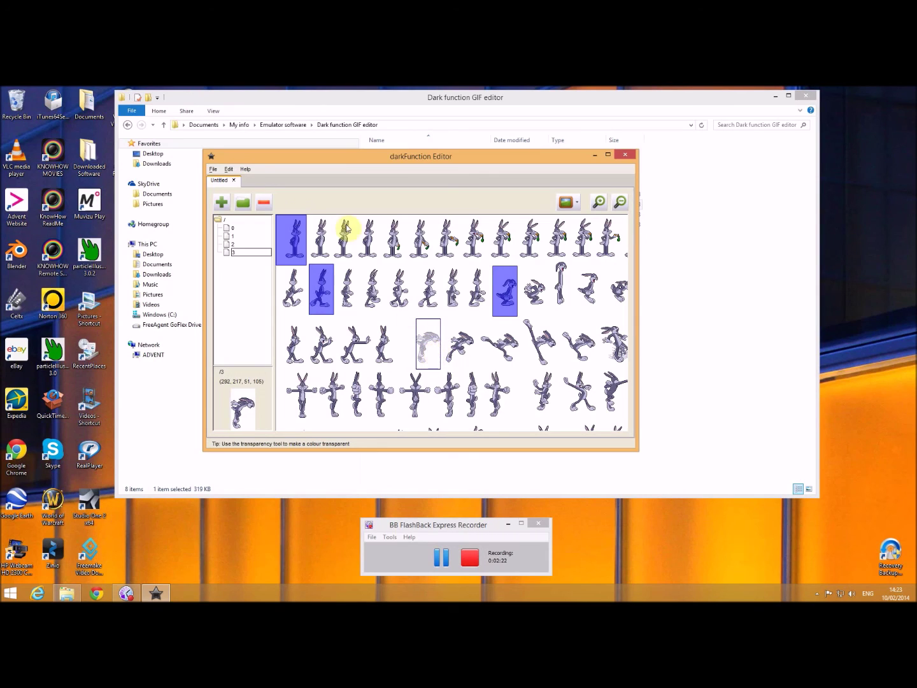
pyautogui.click(221, 203)
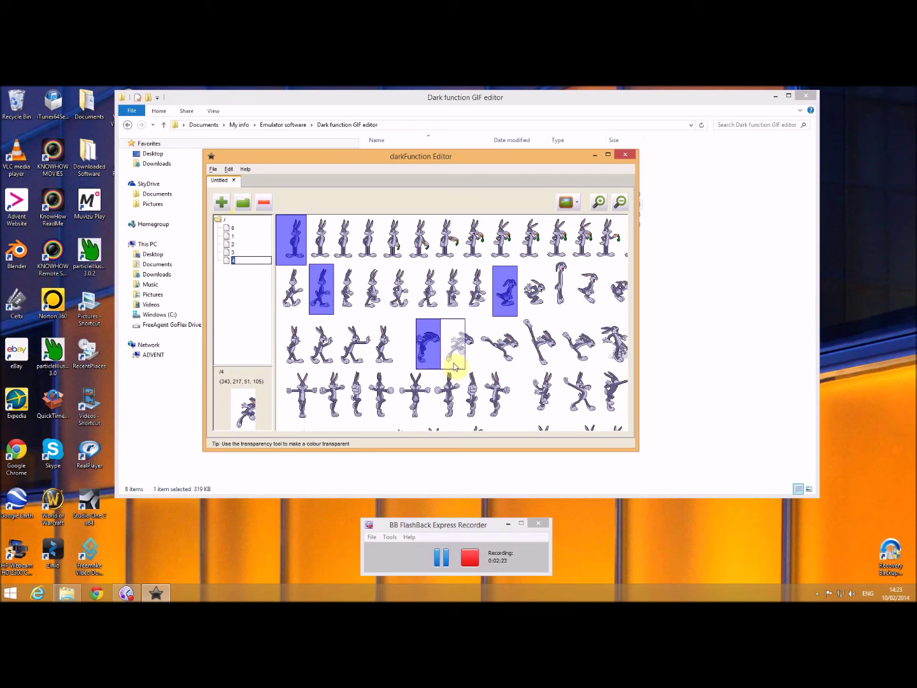
pyautogui.moveTo(454, 361); pyautogui.dragTo(543, 400)
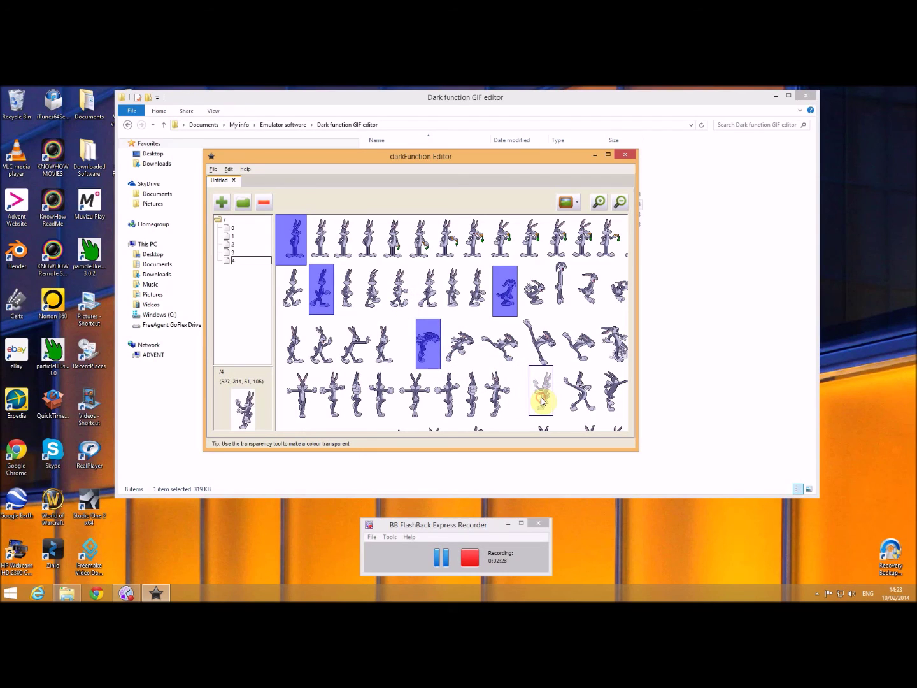
pyautogui.click(222, 202)
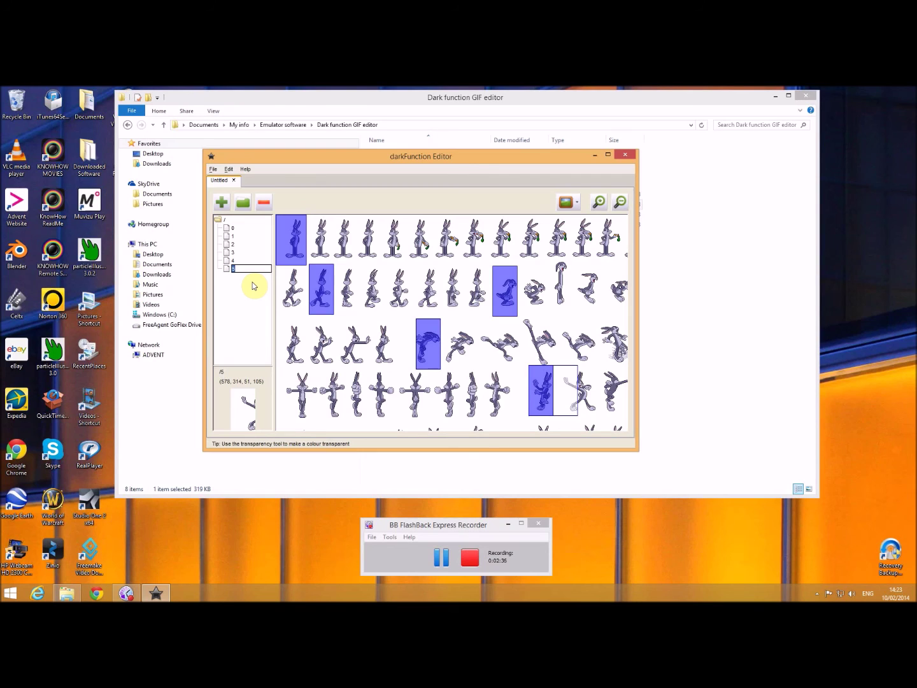
pyautogui.click(577, 203)
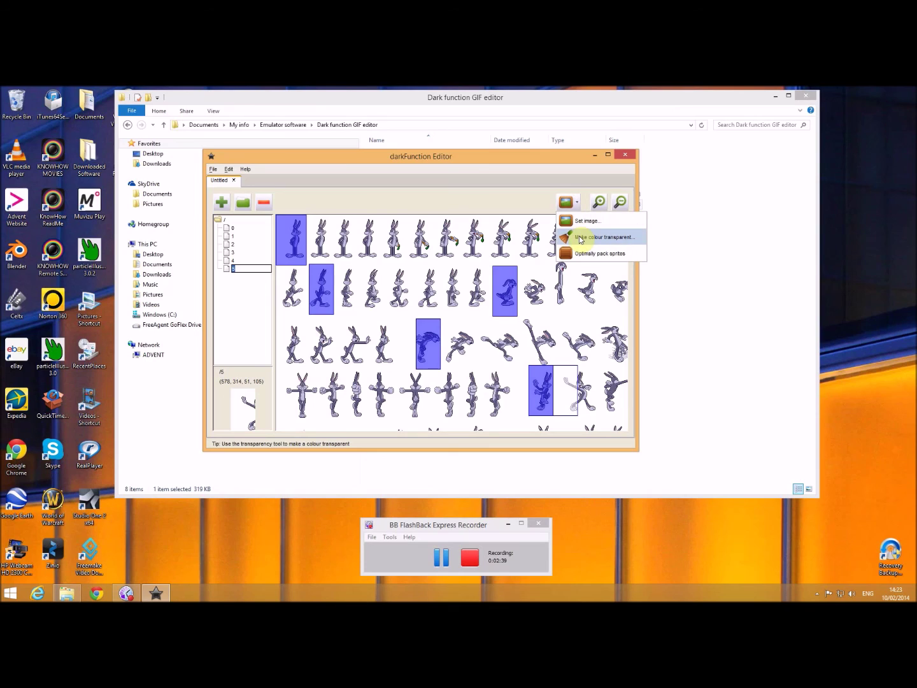
# Optimally pack the sprites into a new sheet with power-of-two dimensions
pyautogui.click(580, 239)
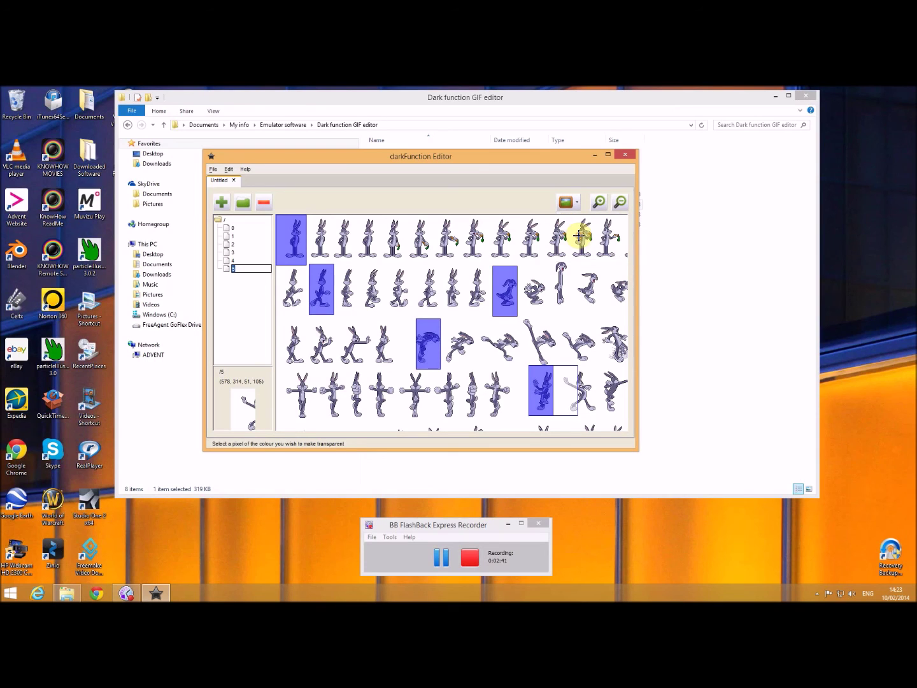
pyautogui.click(576, 203)
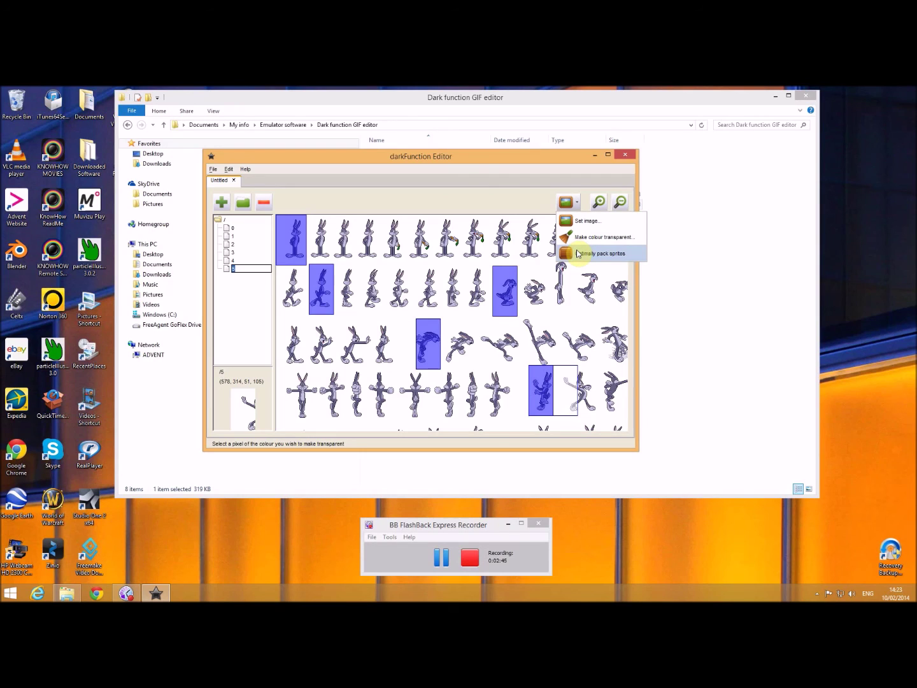
pyautogui.click(578, 254)
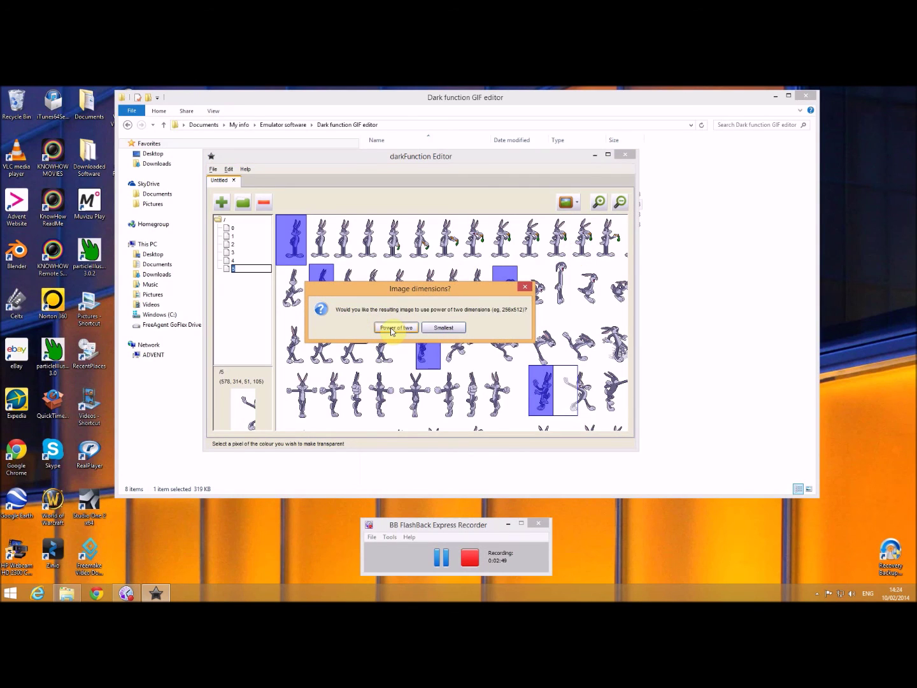
pyautogui.click(391, 329)
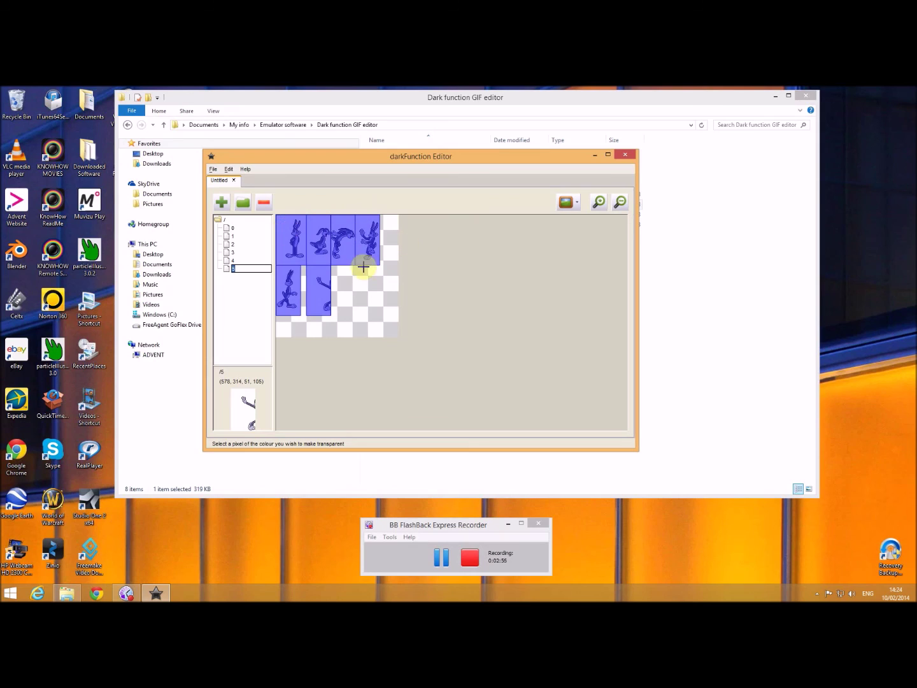
# Delete sprite 5 from the packed sheet, leaving sprites 0–4
pyautogui.click(323, 291)
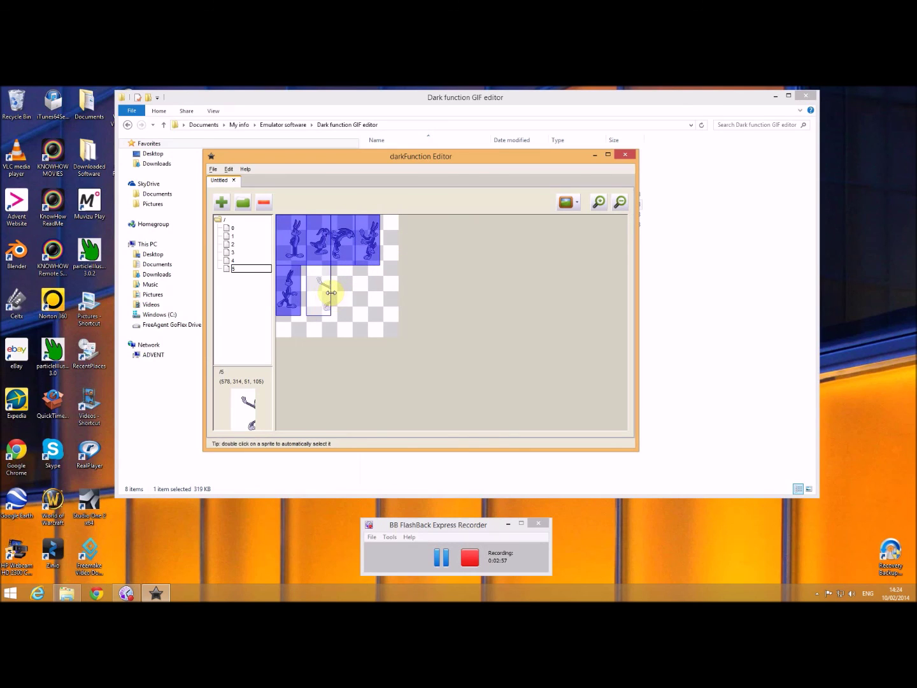
pyautogui.moveTo(329, 293); pyautogui.dragTo(326, 294)
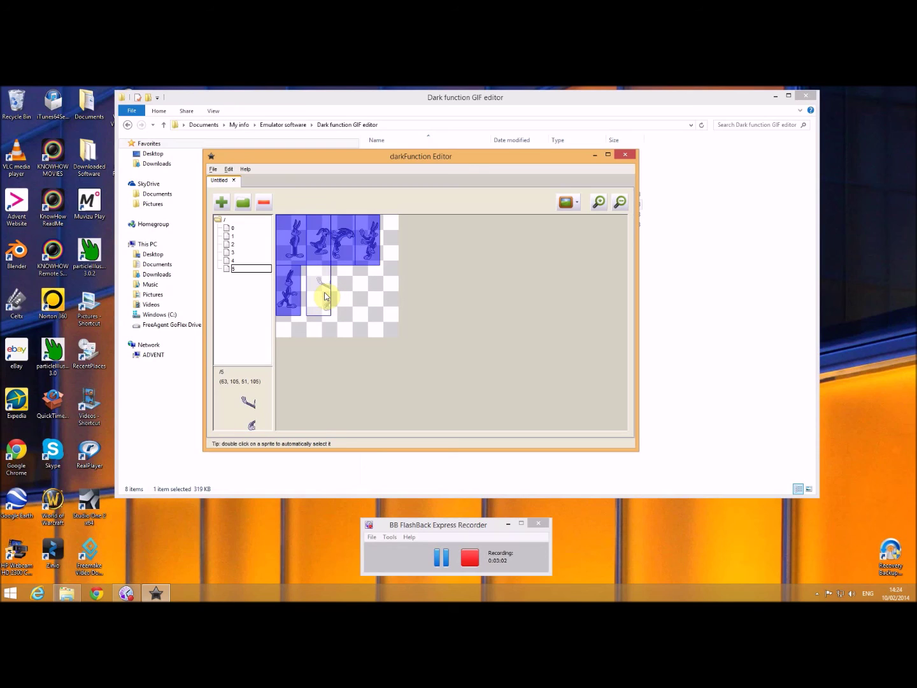
pyautogui.press('Delete')
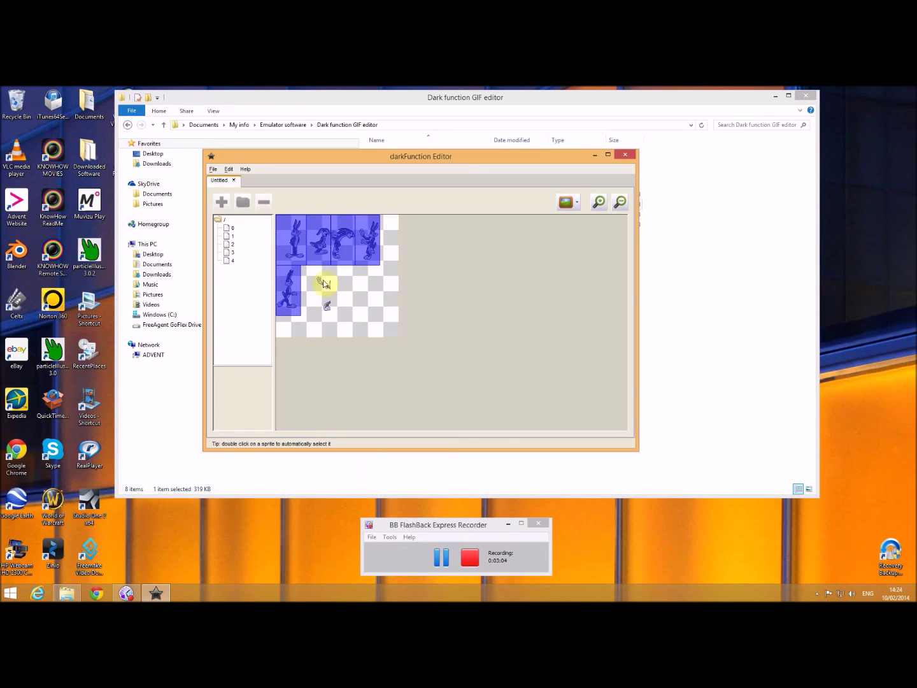
pyautogui.click(213, 169)
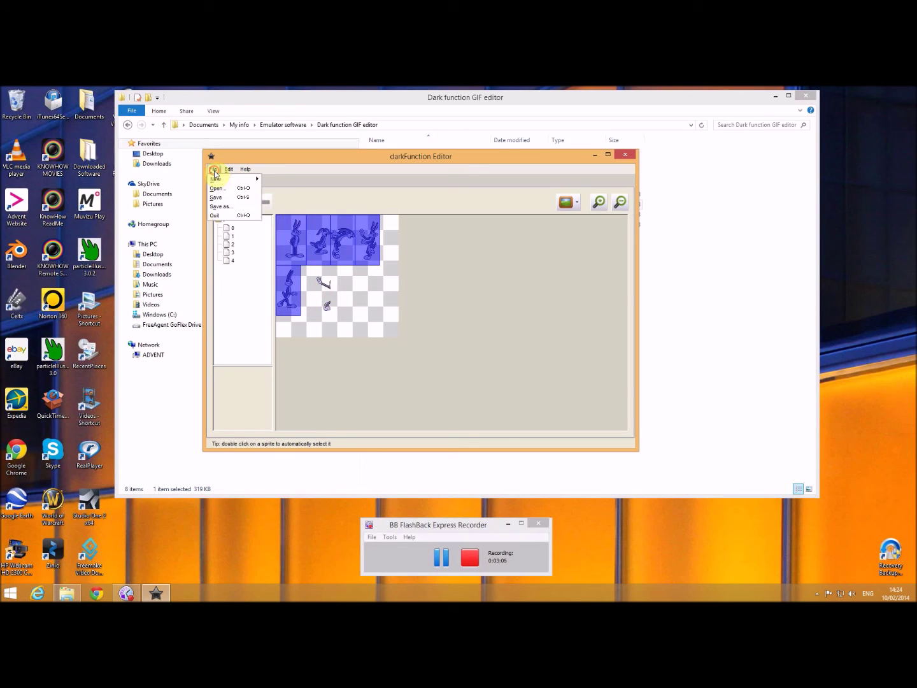
# Save as newSpriteSheet.png, with coordinates in newSpriteSheet.sprites, under My saved gif images & animations
pyautogui.click(219, 206)
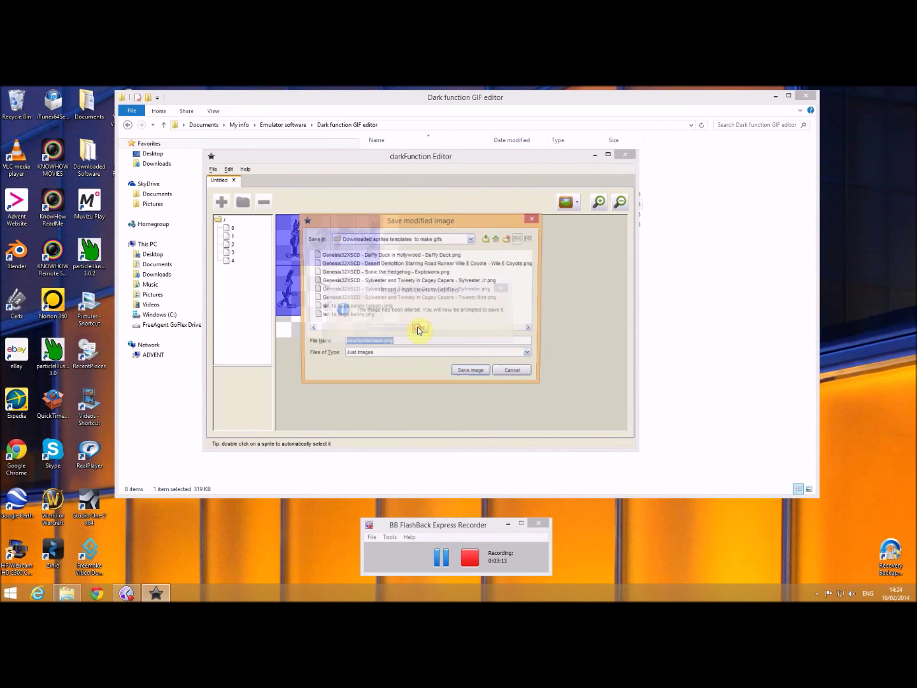
pyautogui.click(487, 239)
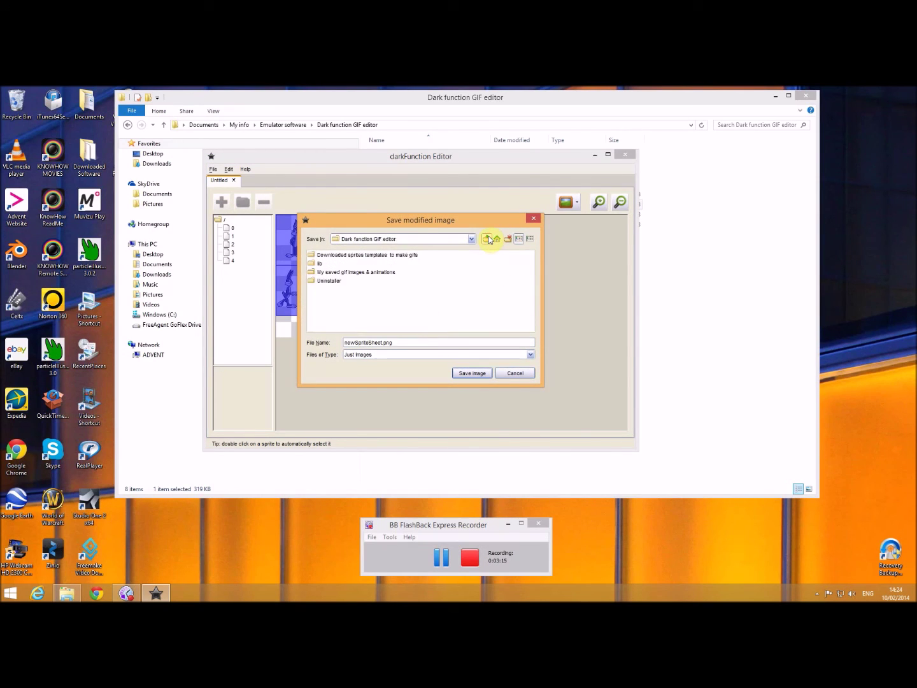
pyautogui.click(373, 274)
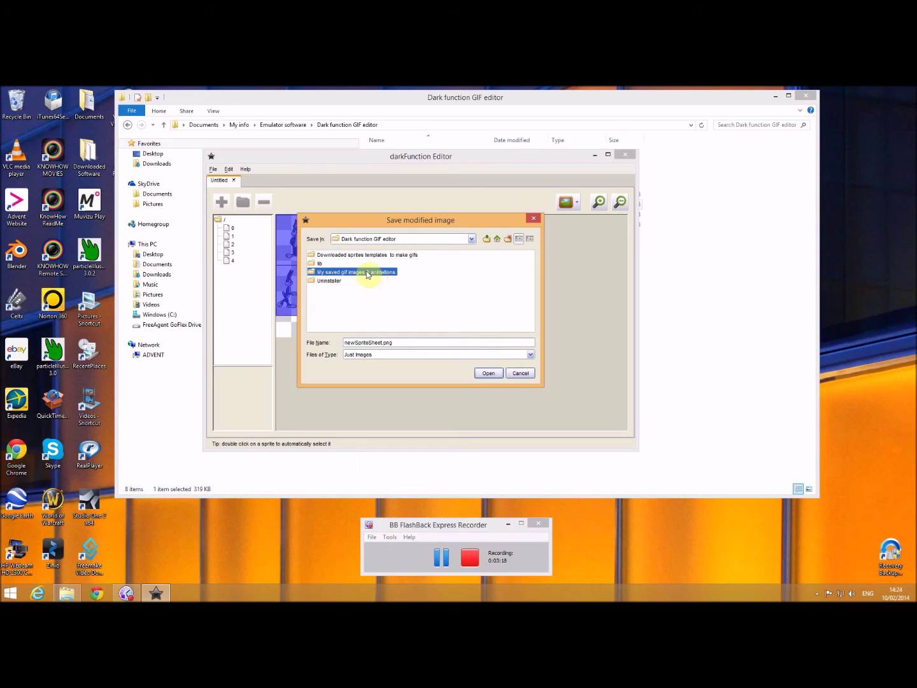
pyautogui.click(489, 373)
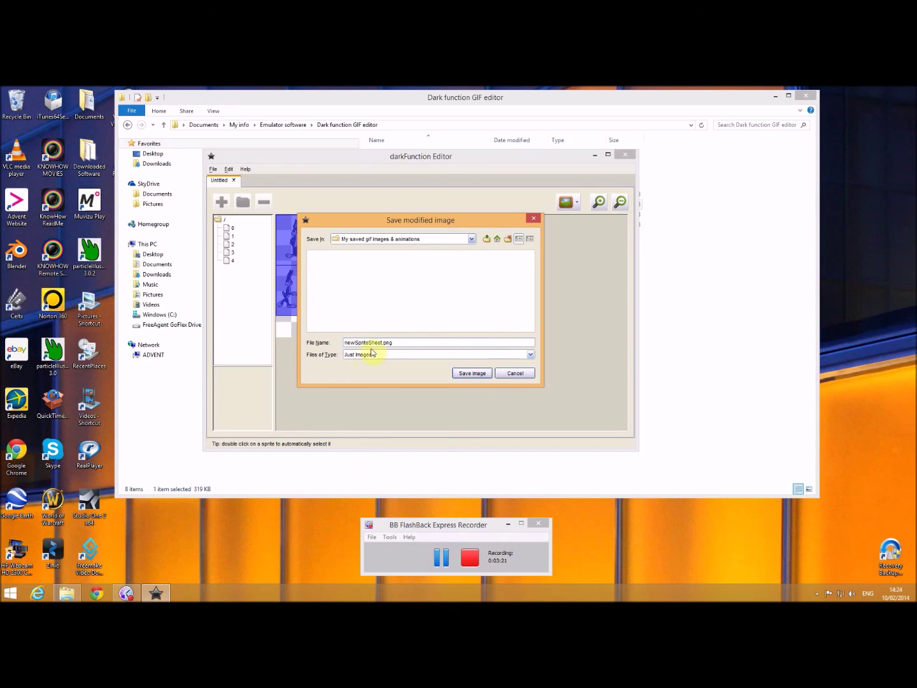
pyautogui.click(472, 374)
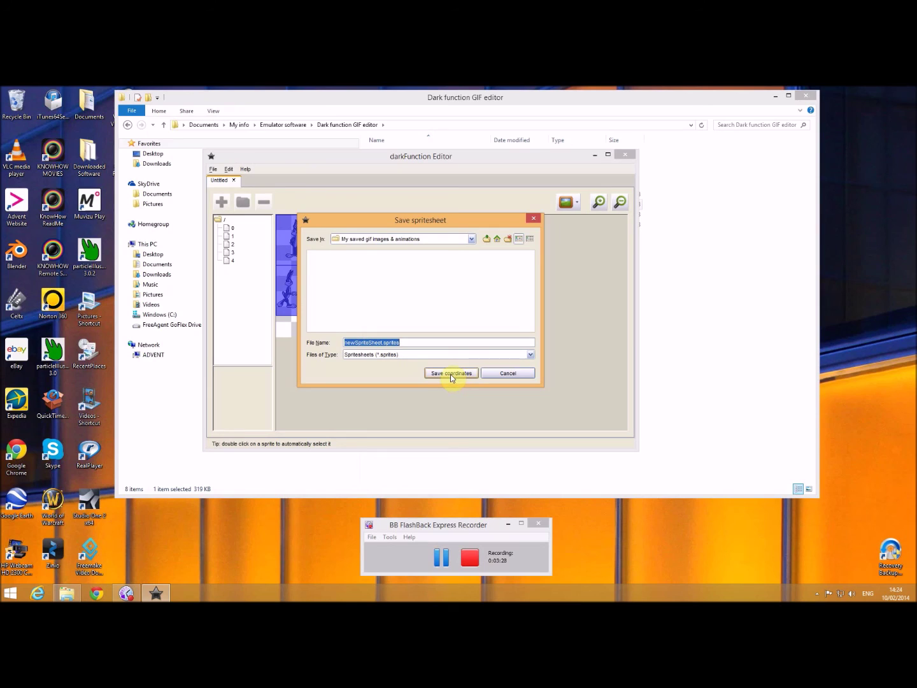
pyautogui.click(449, 374)
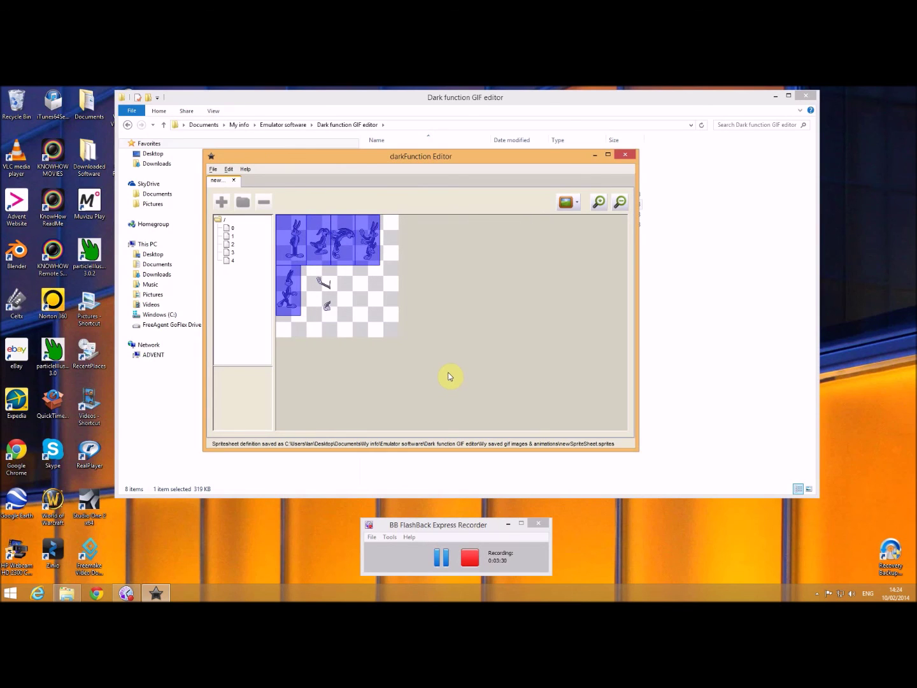
# Create a new animation set that uses newSpriteSheet.sprites as its spritesheet
pyautogui.click(212, 169)
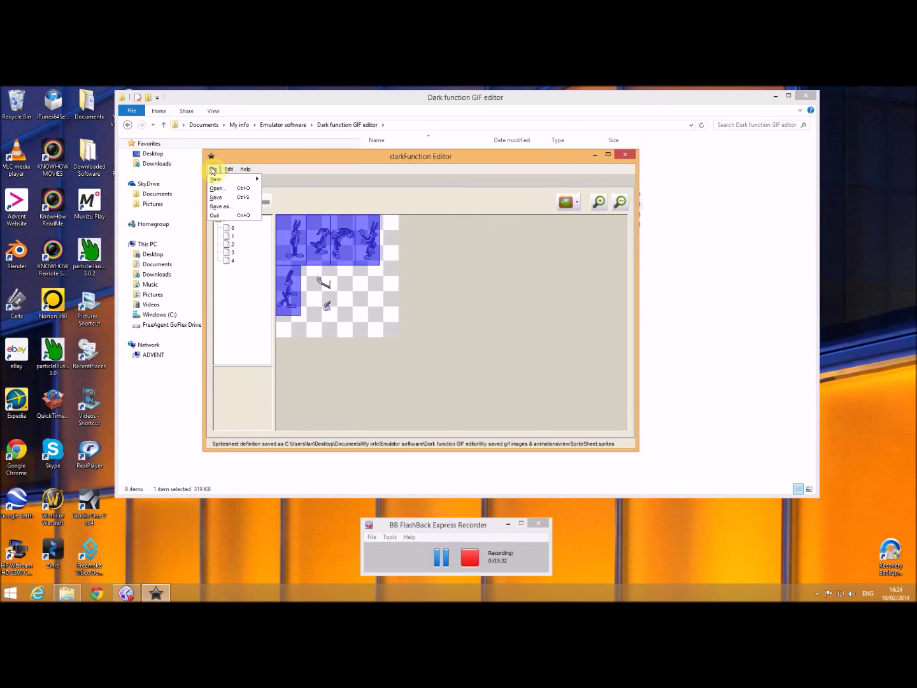
pyautogui.moveTo(245, 179)
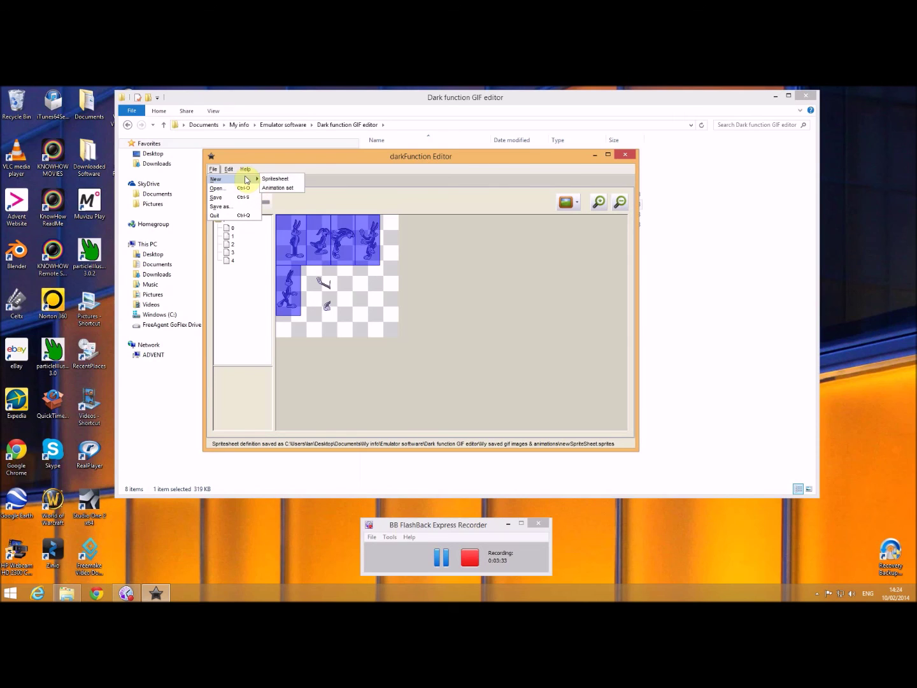
pyautogui.click(270, 191)
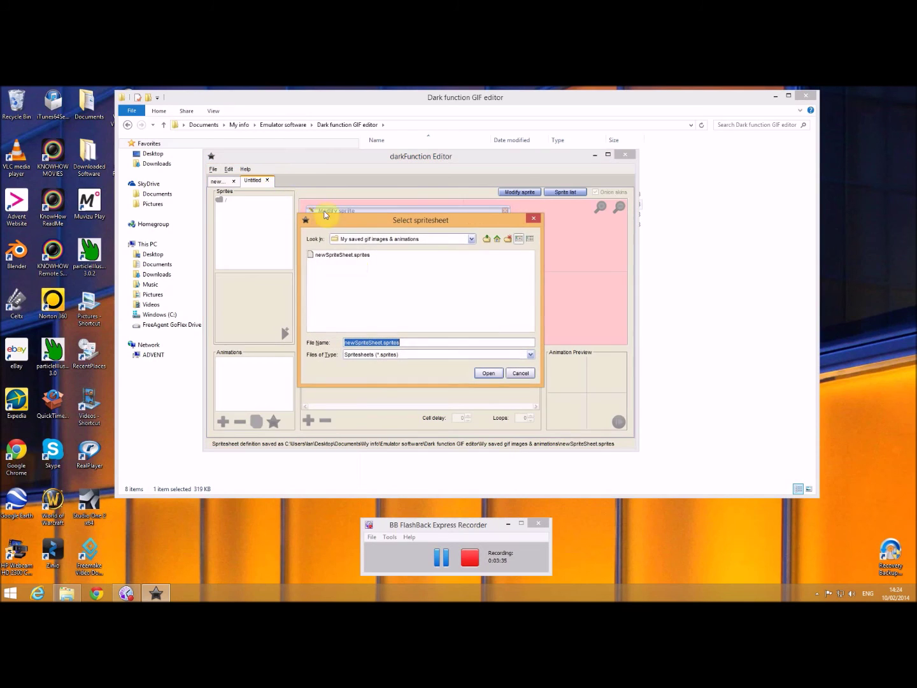
pyautogui.click(342, 254)
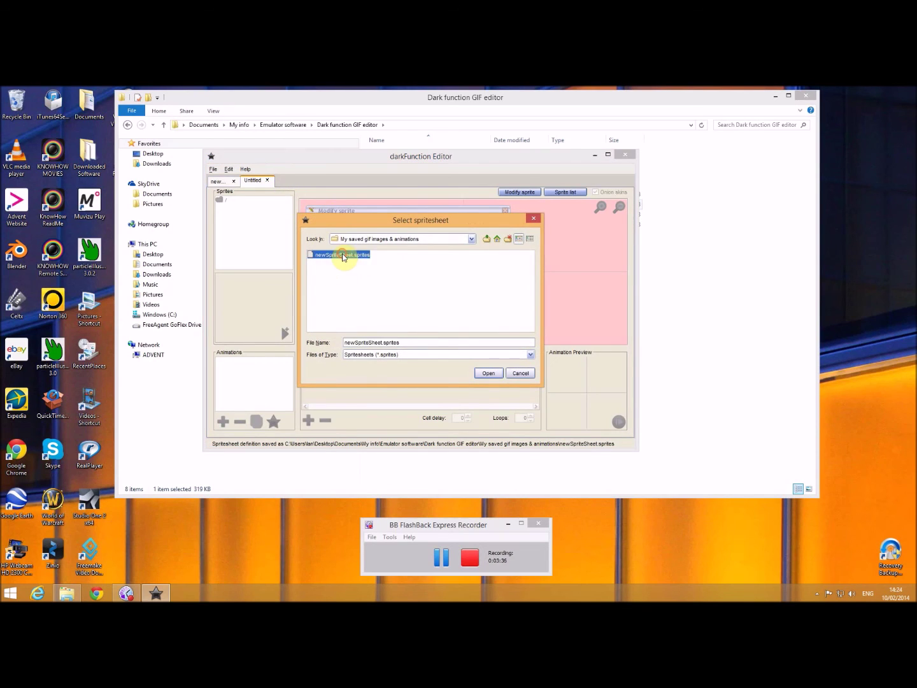
pyautogui.click(488, 373)
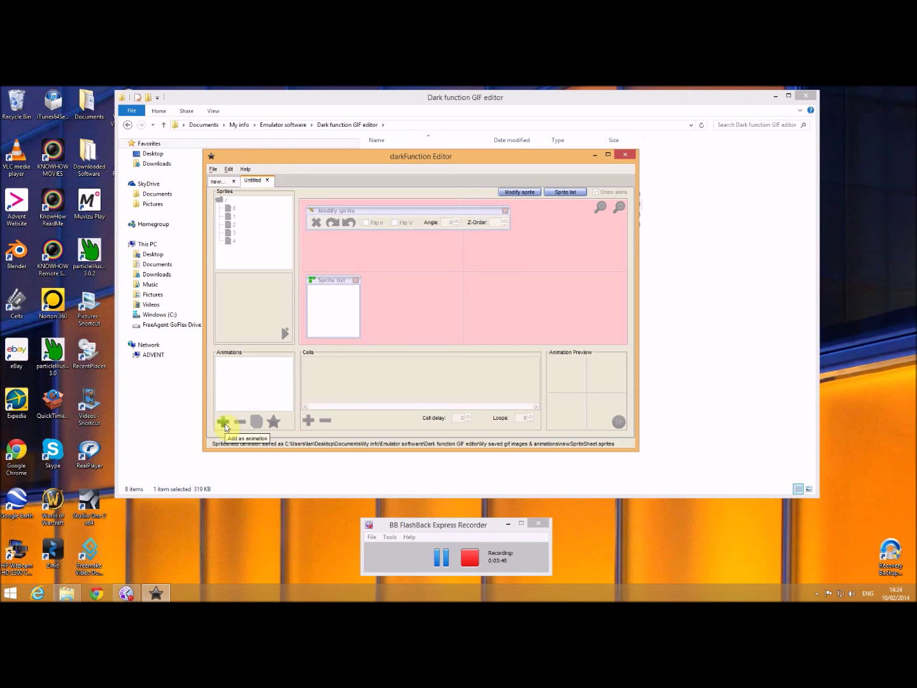
# Add an animation with sprite 0 in its first cell, disable onion skins, and add four cells
pyautogui.click(225, 424)
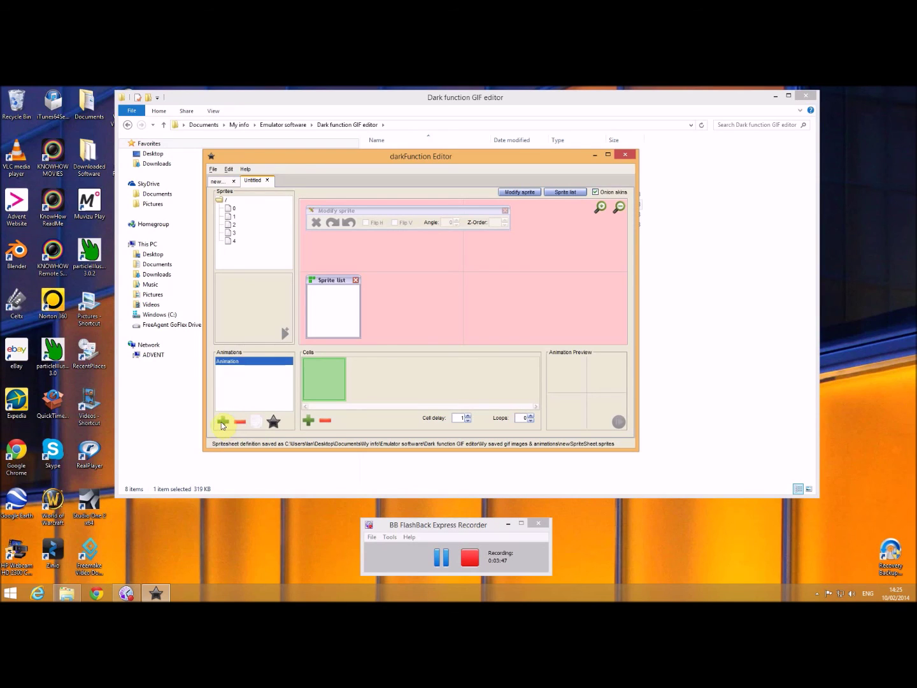
pyautogui.click(230, 208)
pyautogui.click(285, 334)
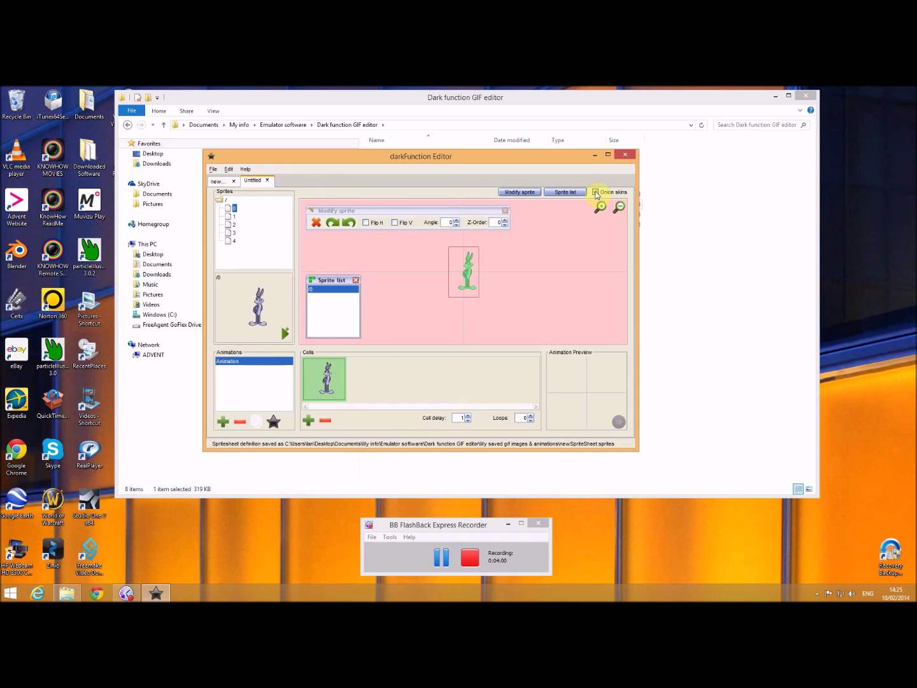
pyautogui.click(595, 192)
pyautogui.click(308, 420)
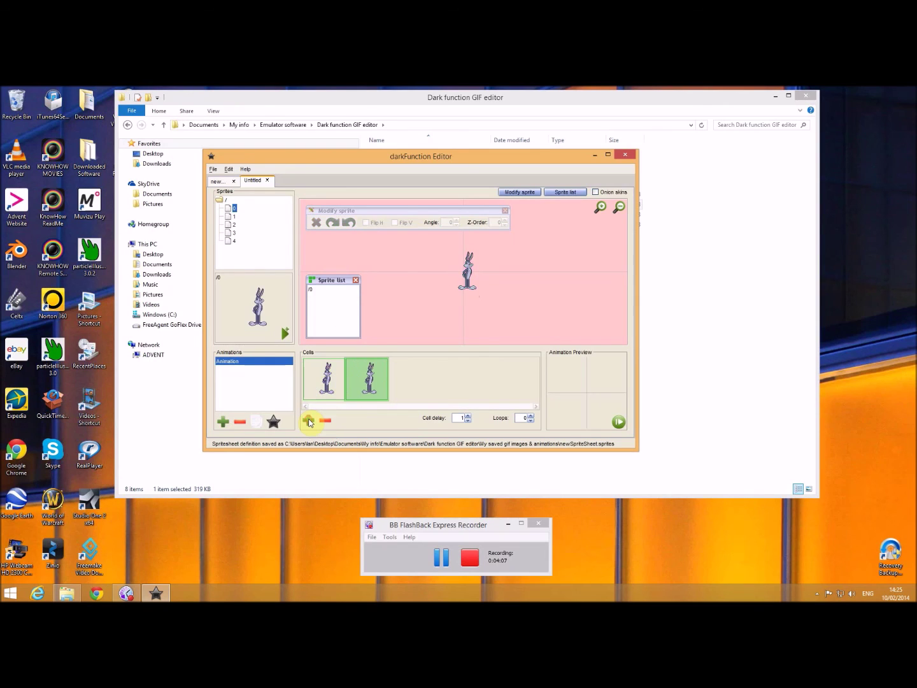
pyautogui.click(308, 420)
pyautogui.click(309, 420)
pyautogui.click(308, 420)
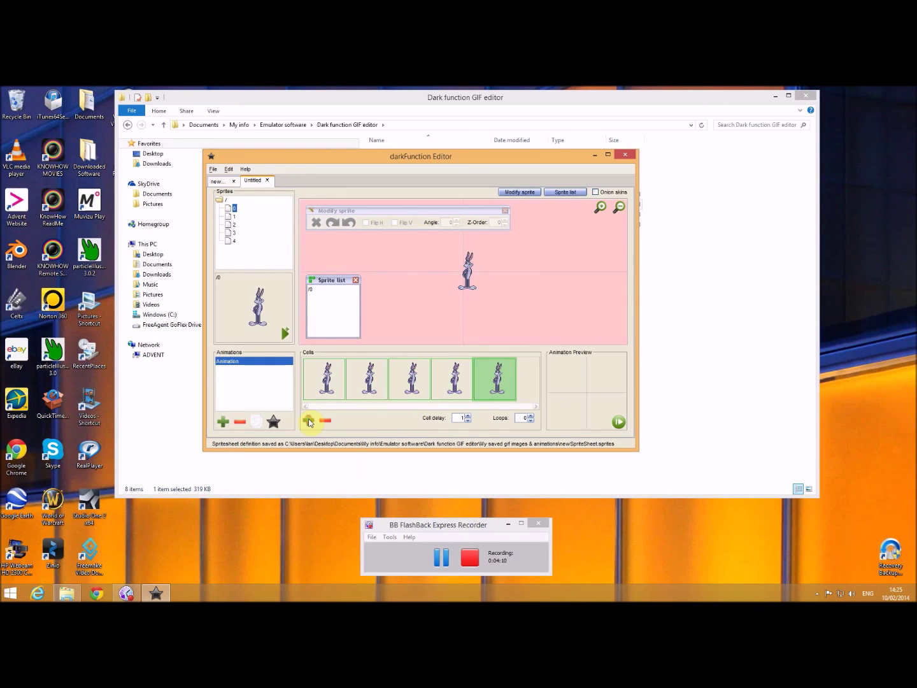
pyautogui.click(370, 382)
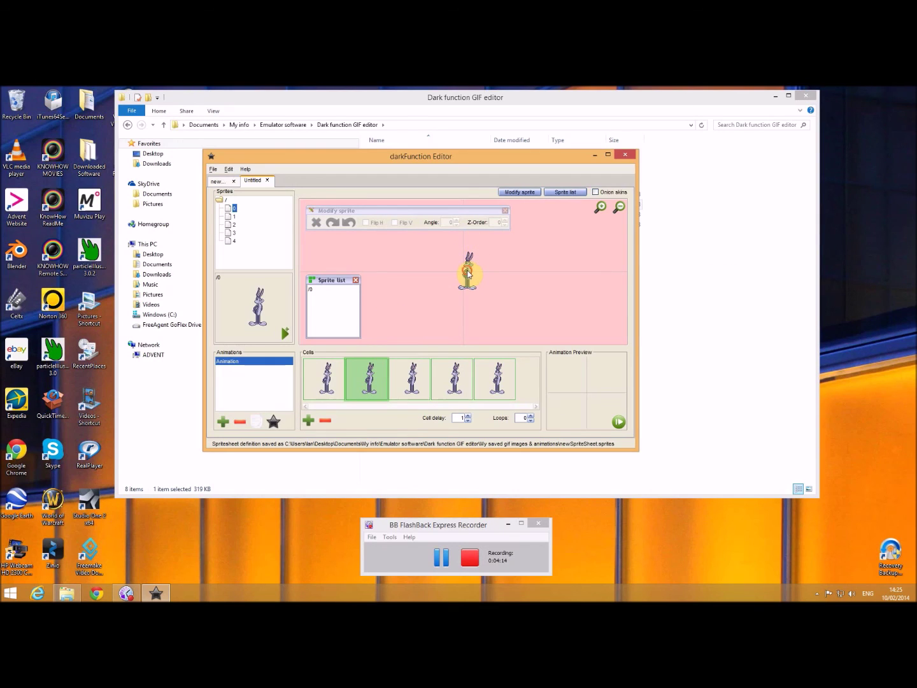
# Replace the sprites in the second and third cells with sprites 1 and 2
pyautogui.click(316, 222)
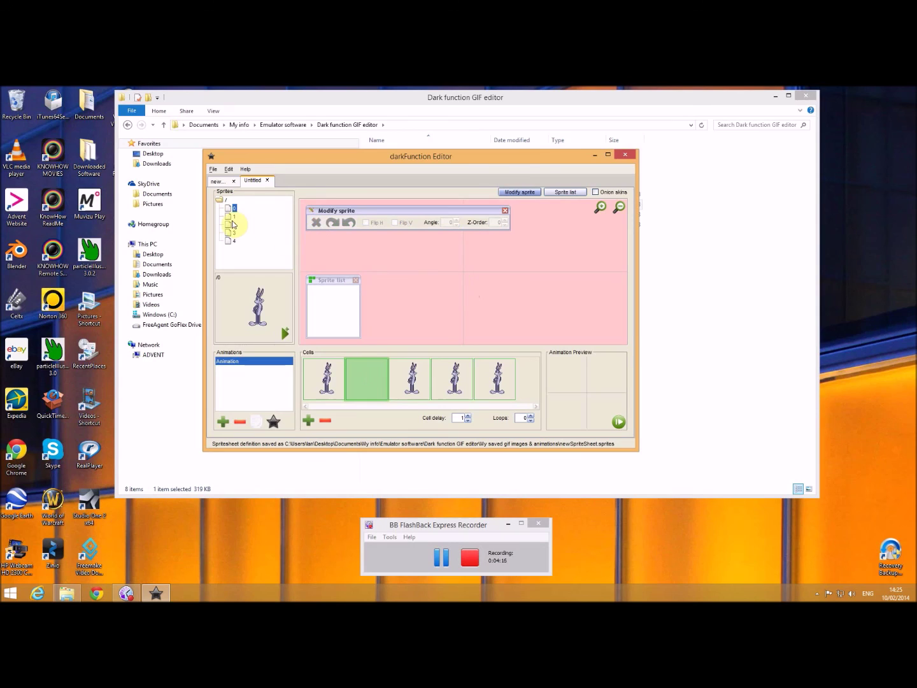
pyautogui.click(233, 219)
pyautogui.click(285, 333)
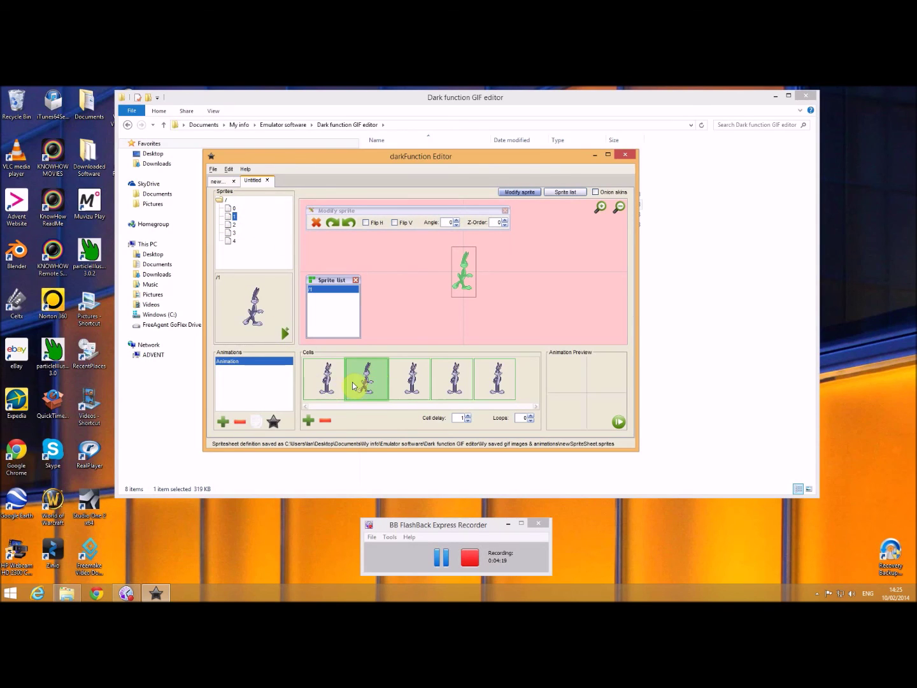
pyautogui.click(413, 384)
pyautogui.click(467, 275)
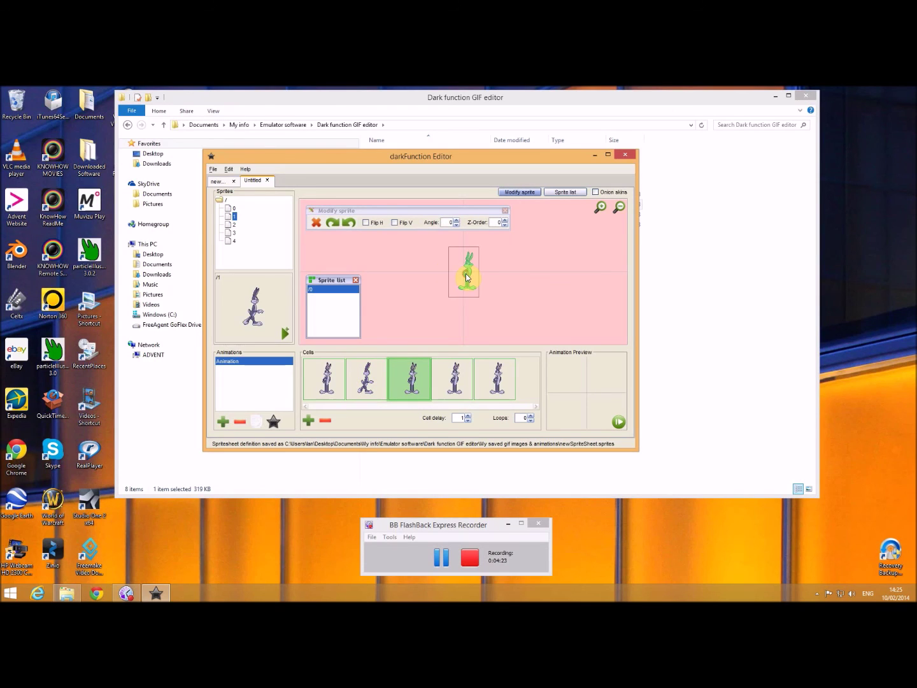
pyautogui.click(315, 222)
pyautogui.click(233, 226)
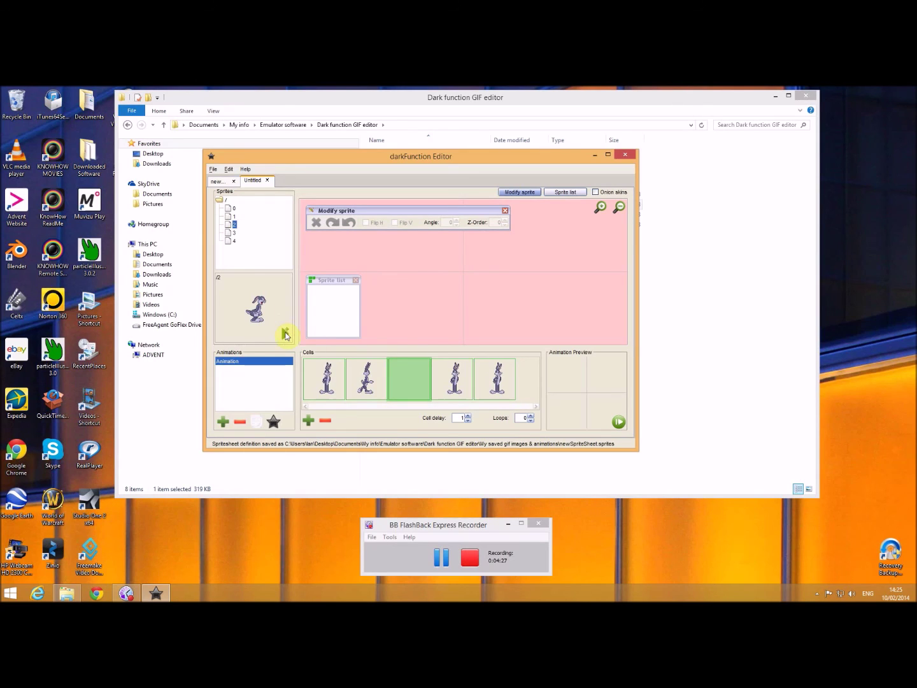
pyautogui.click(286, 333)
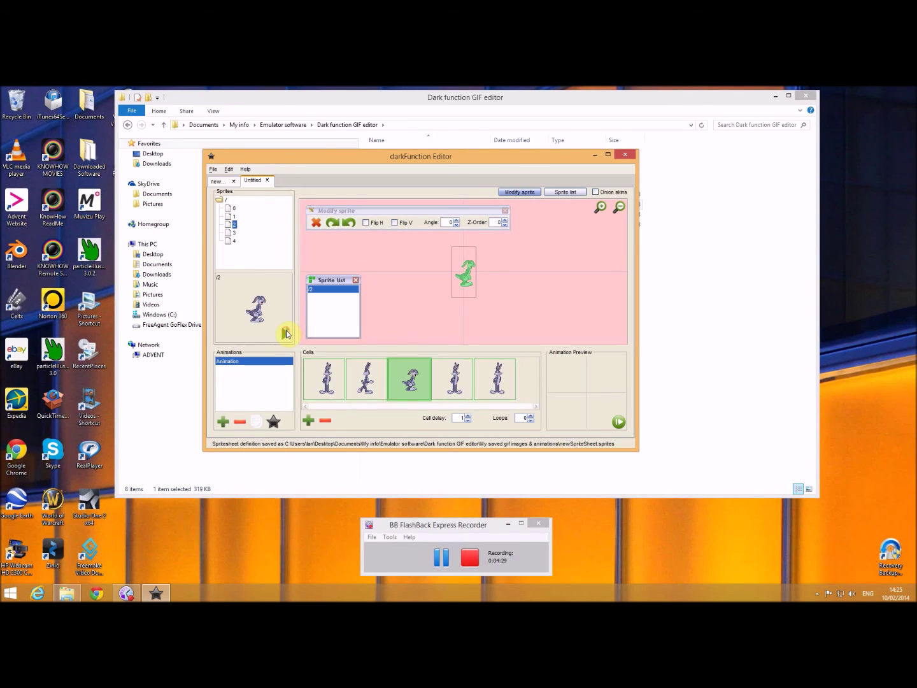
# Replace the sprites in the fourth and fifth cells with sprites 3 and 4
pyautogui.click(454, 382)
pyautogui.click(464, 264)
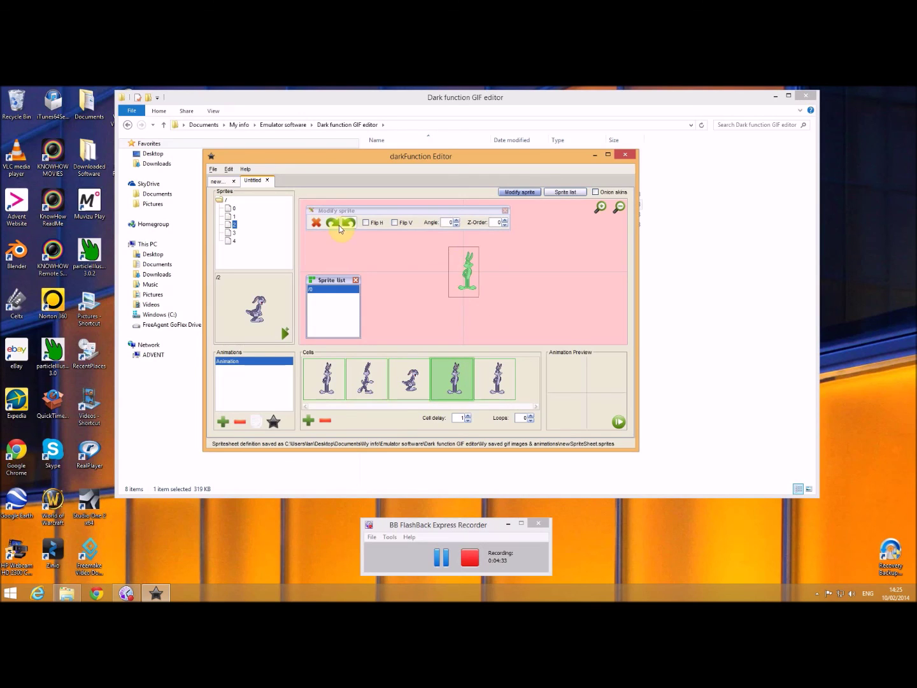
pyautogui.click(316, 222)
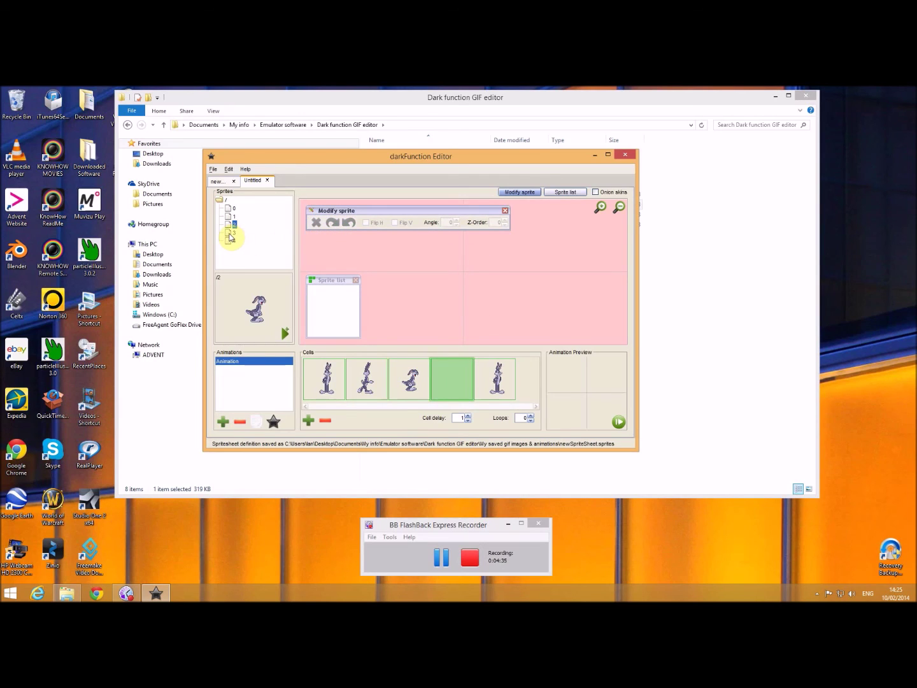
pyautogui.click(232, 233)
pyautogui.click(284, 335)
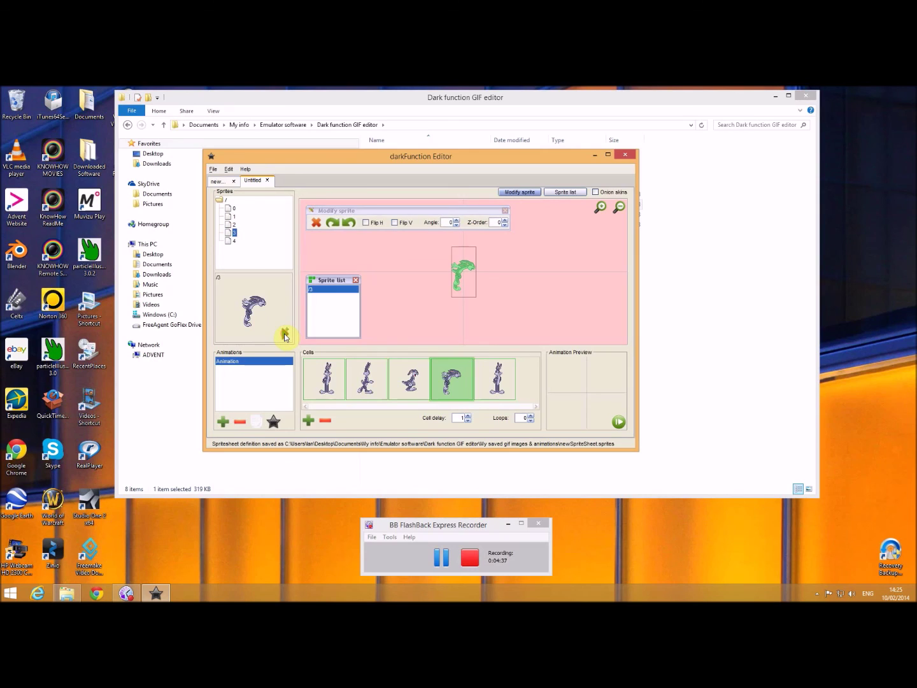
pyautogui.click(499, 381)
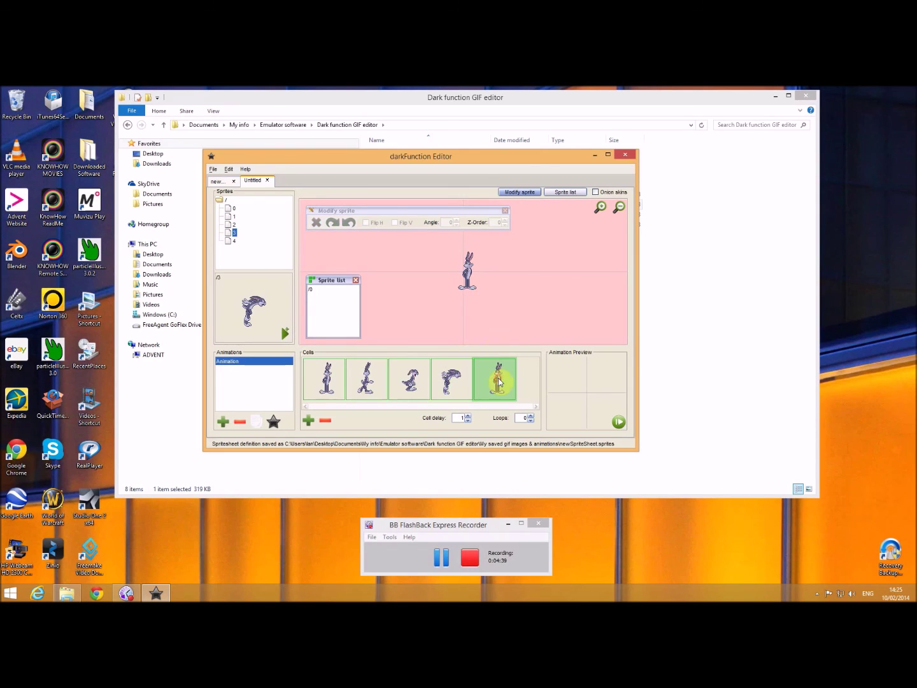
pyautogui.click(466, 267)
pyautogui.click(316, 222)
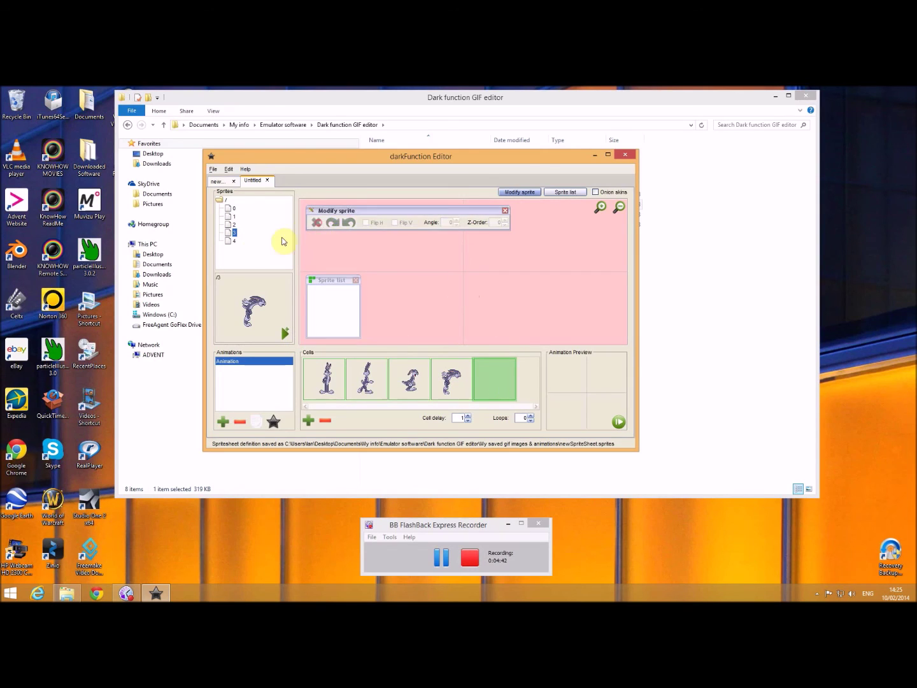
pyautogui.click(234, 241)
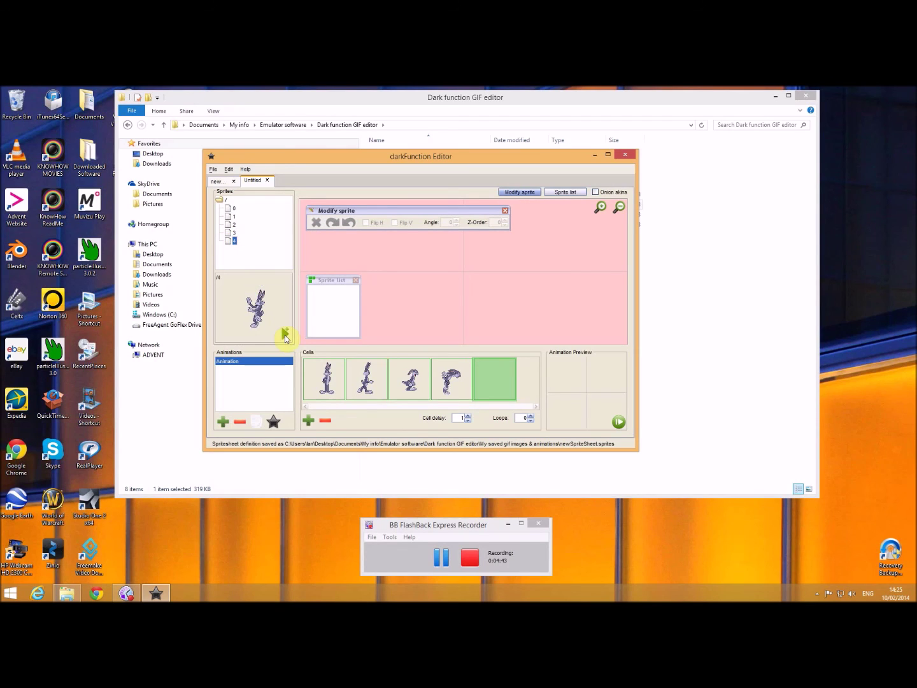
pyautogui.click(285, 334)
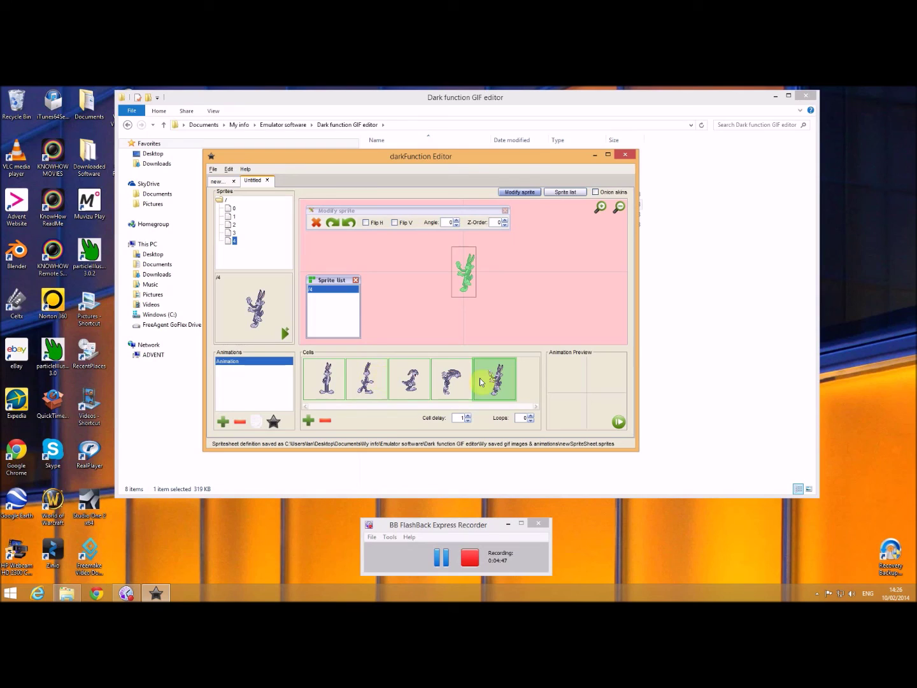
# Preview the animation, step through all five cells, and set the cell delay to 9
pyautogui.click(618, 422)
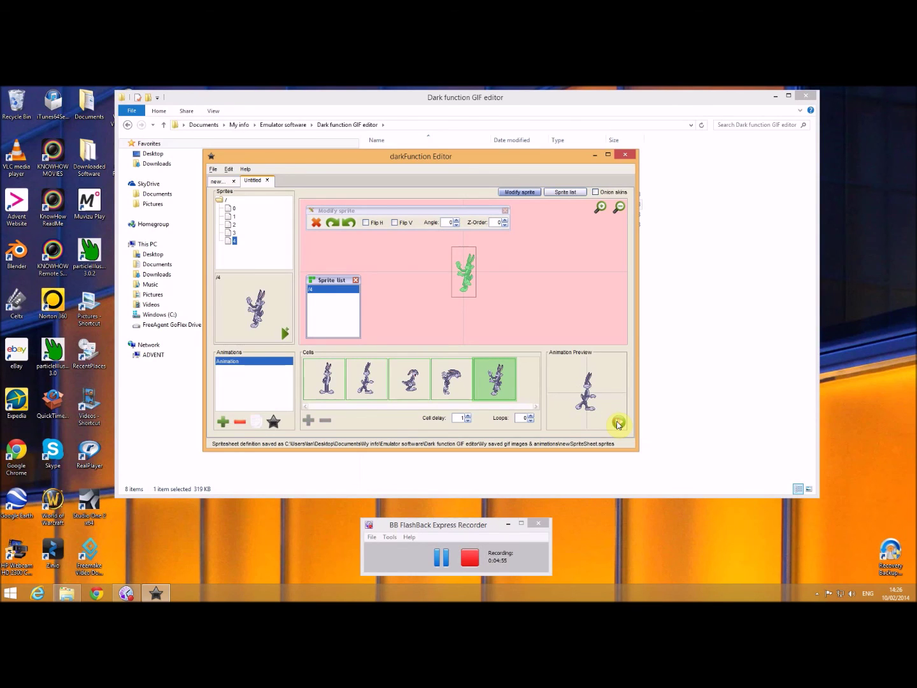
pyautogui.click(326, 387)
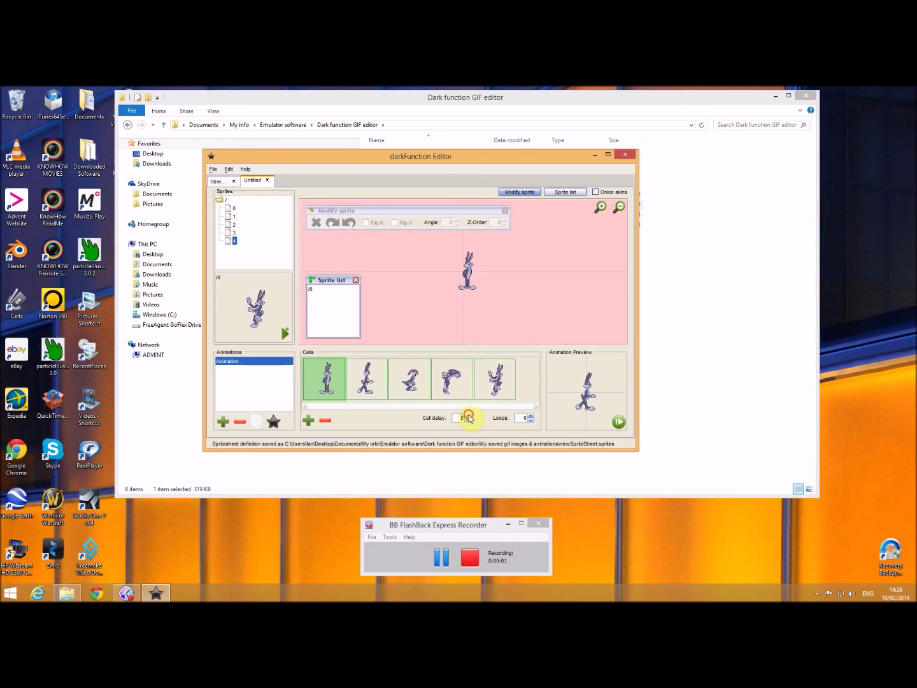
pyautogui.click(369, 388)
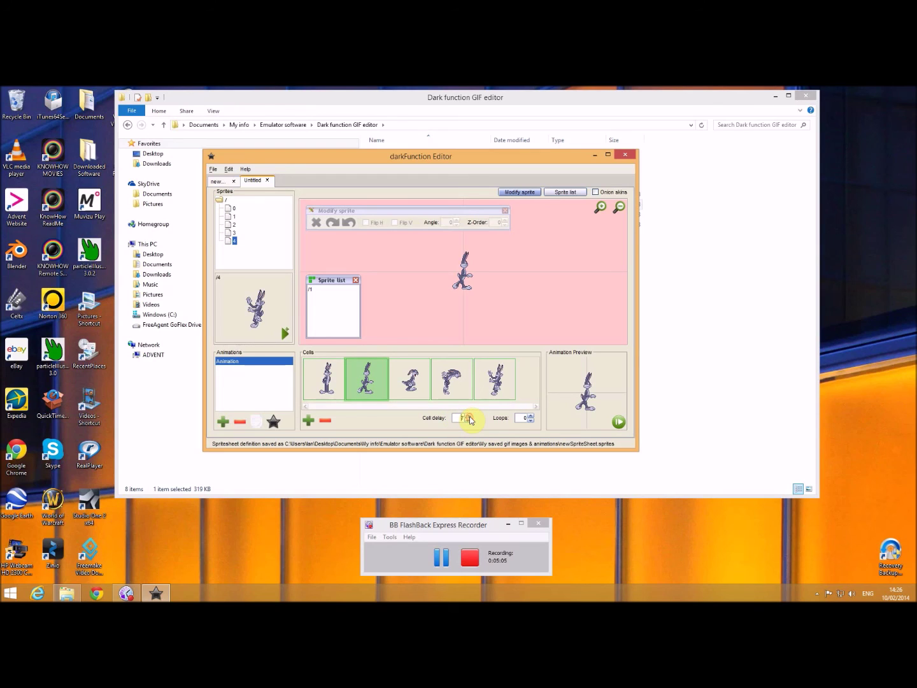
pyautogui.click(410, 381)
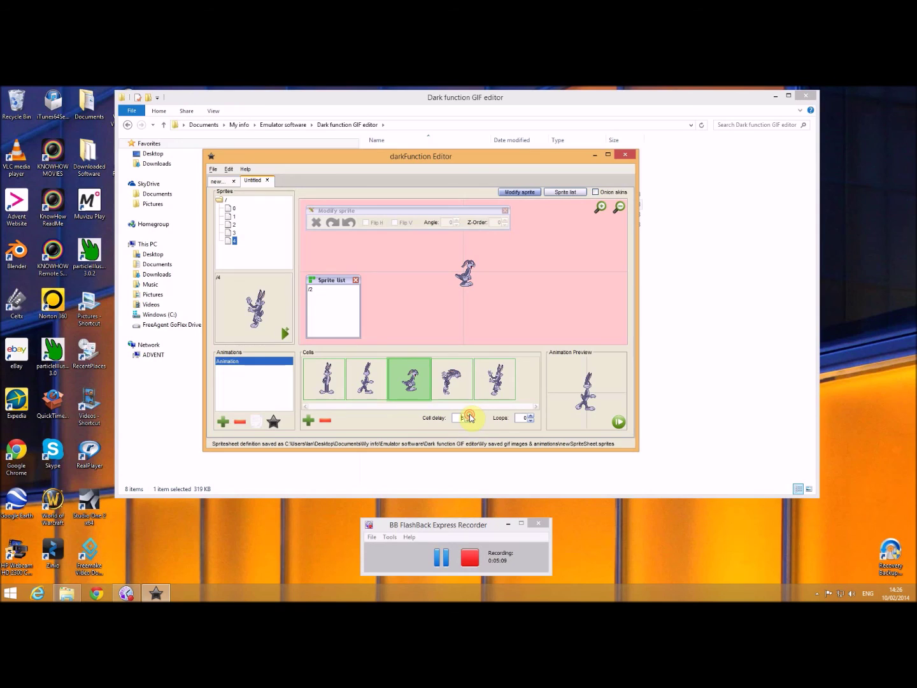
pyautogui.click(445, 390)
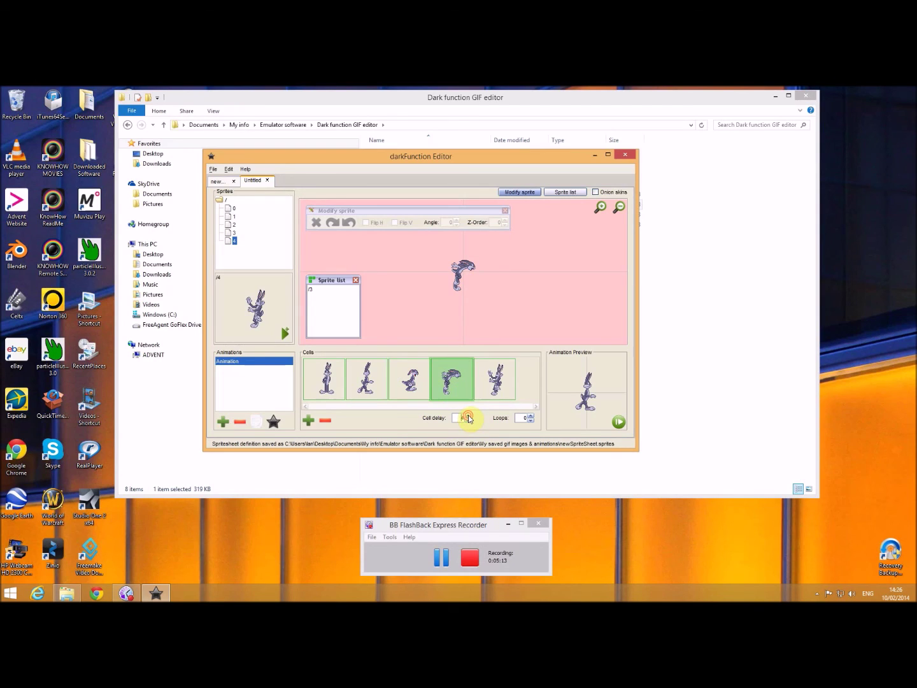
pyautogui.click(493, 388)
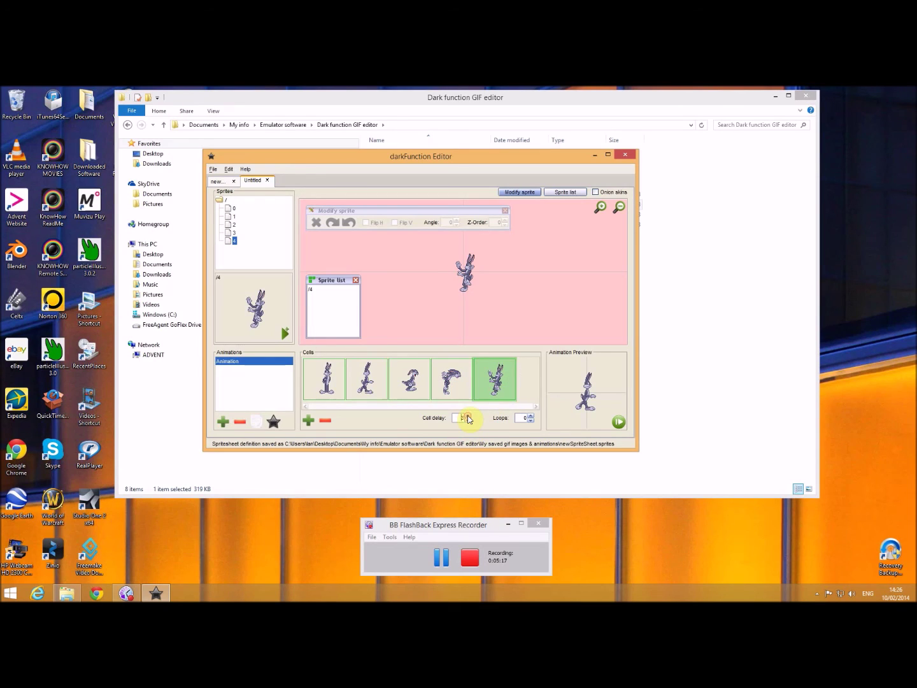
pyautogui.click(468, 417)
# Replay the preview, set the loop count to 1, and stop playback
pyautogui.click(618, 422)
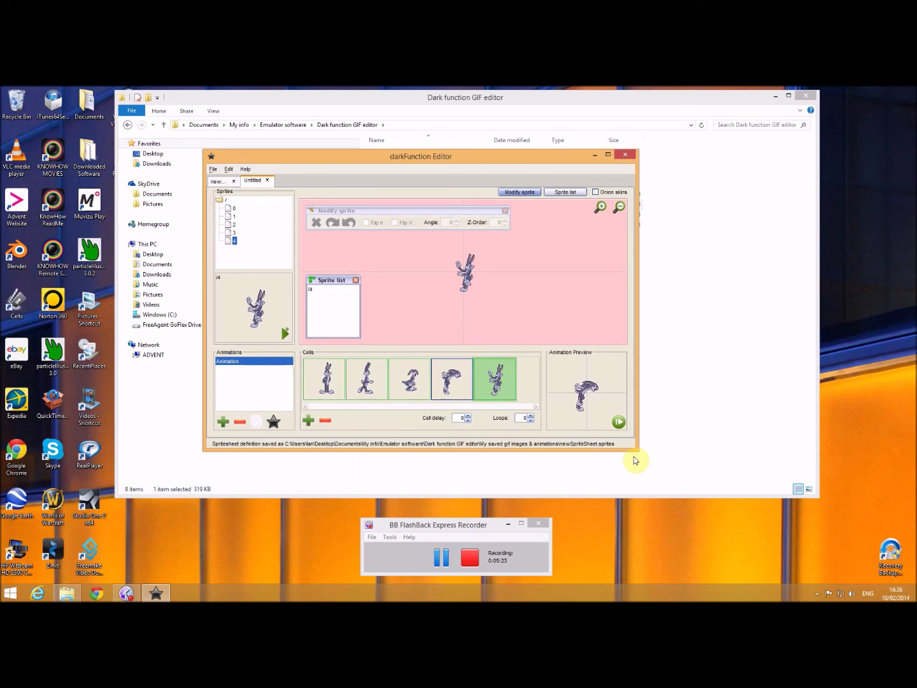
pyautogui.click(530, 415)
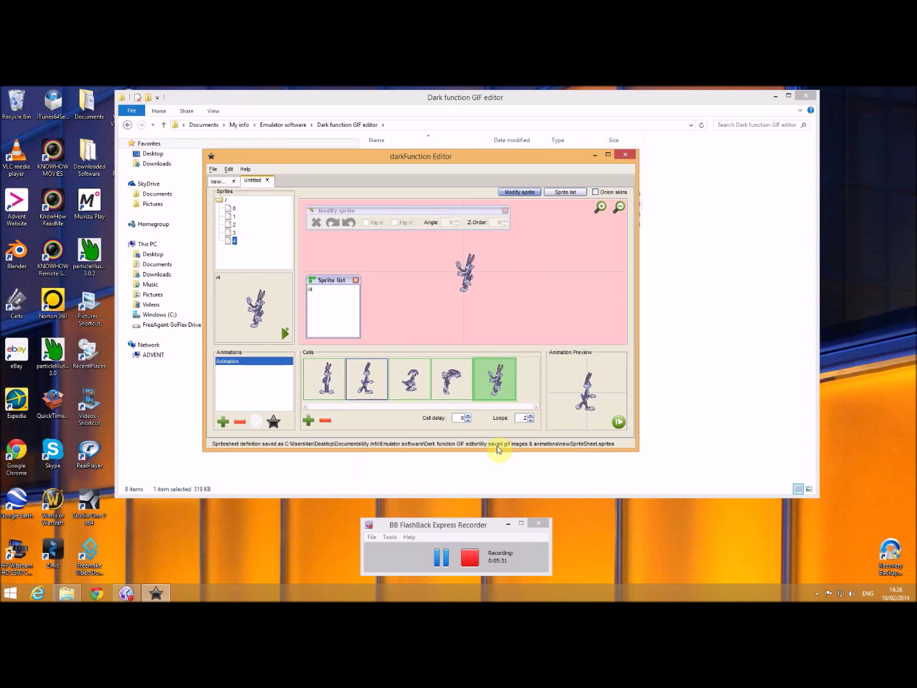
pyautogui.click(531, 419)
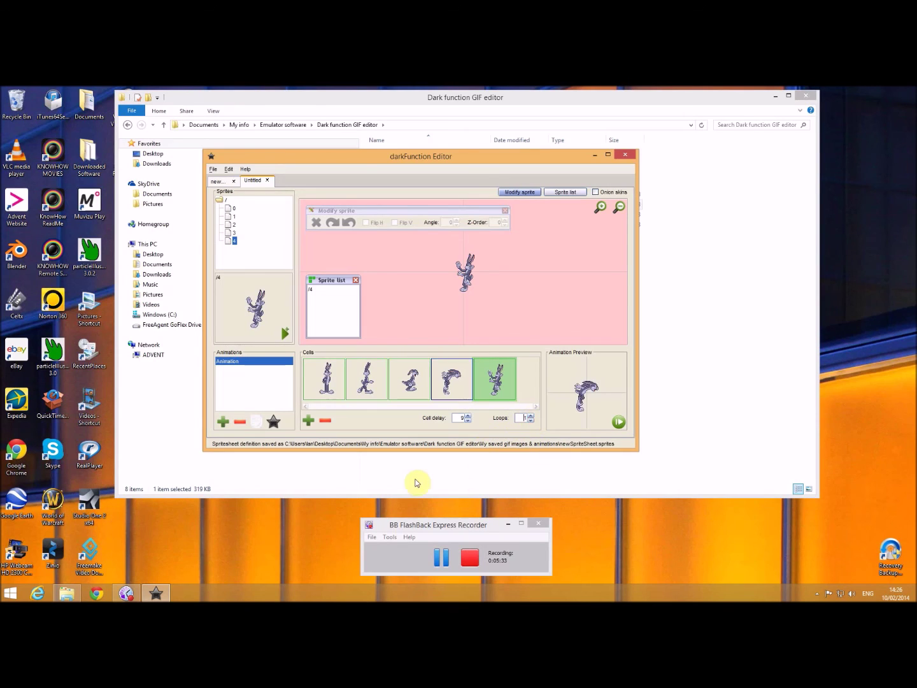
pyautogui.click(617, 422)
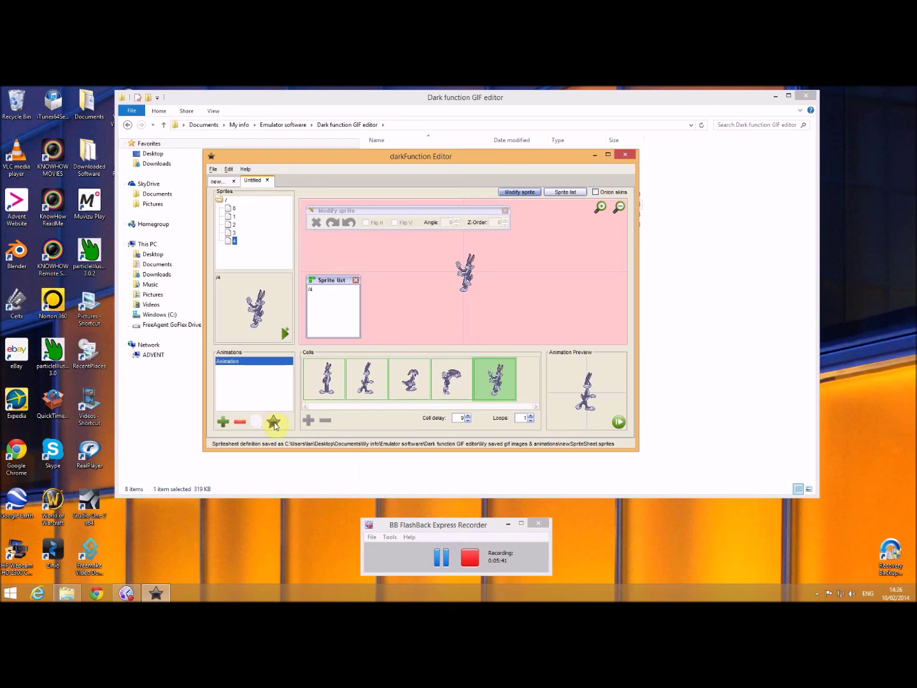
# Export the animation as Animation.gif, then close darkFunction Editor and discard the project
pyautogui.click(274, 423)
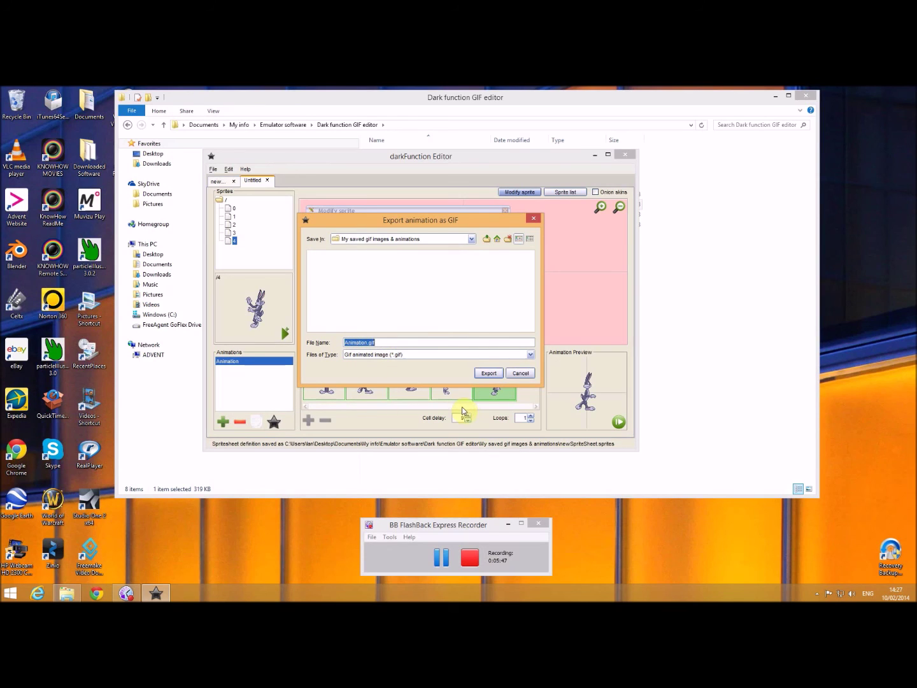
pyautogui.click(493, 375)
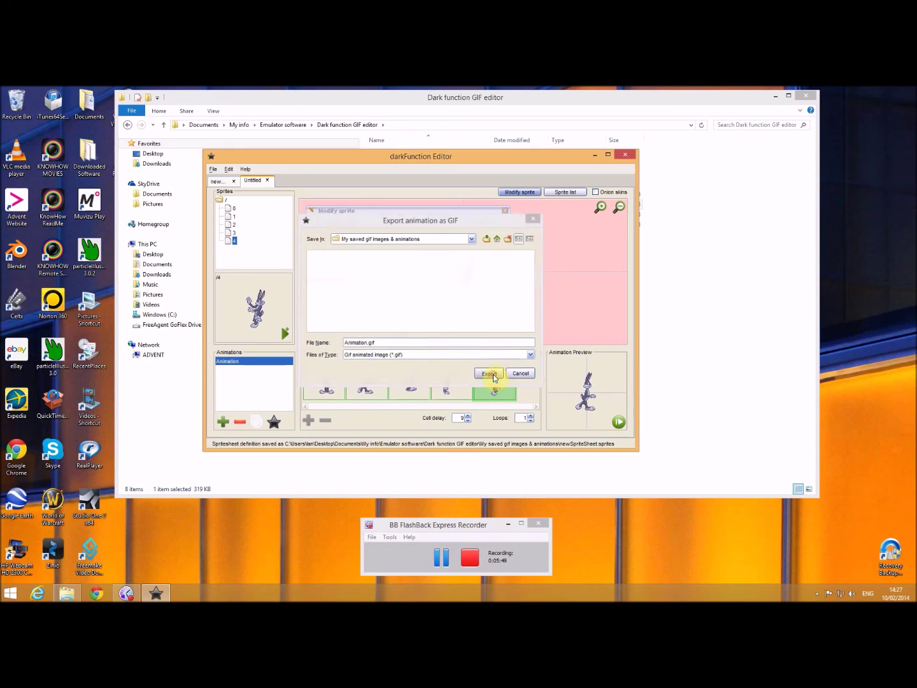
pyautogui.click(629, 155)
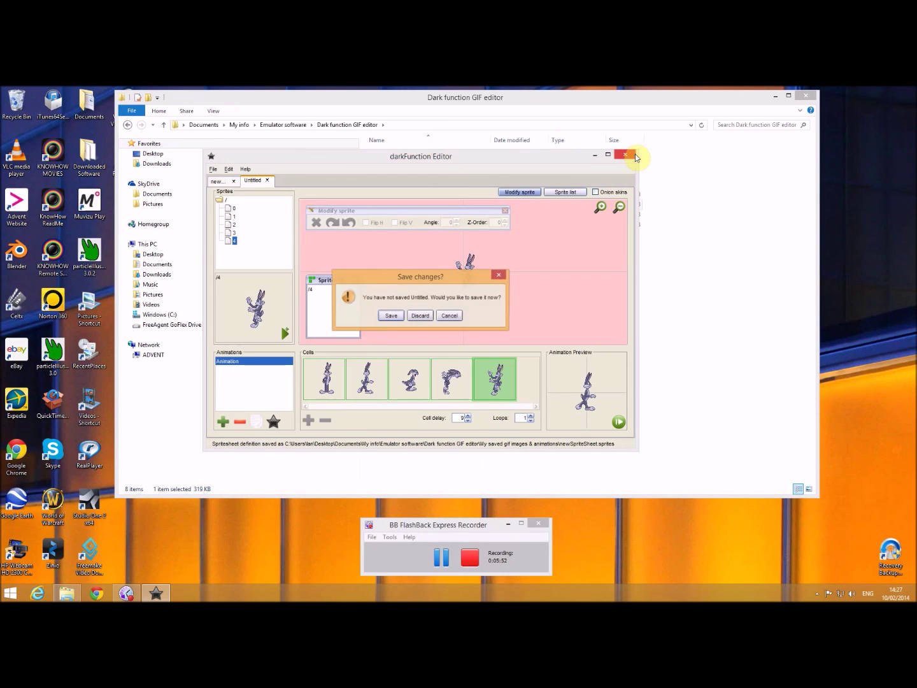
pyautogui.click(420, 316)
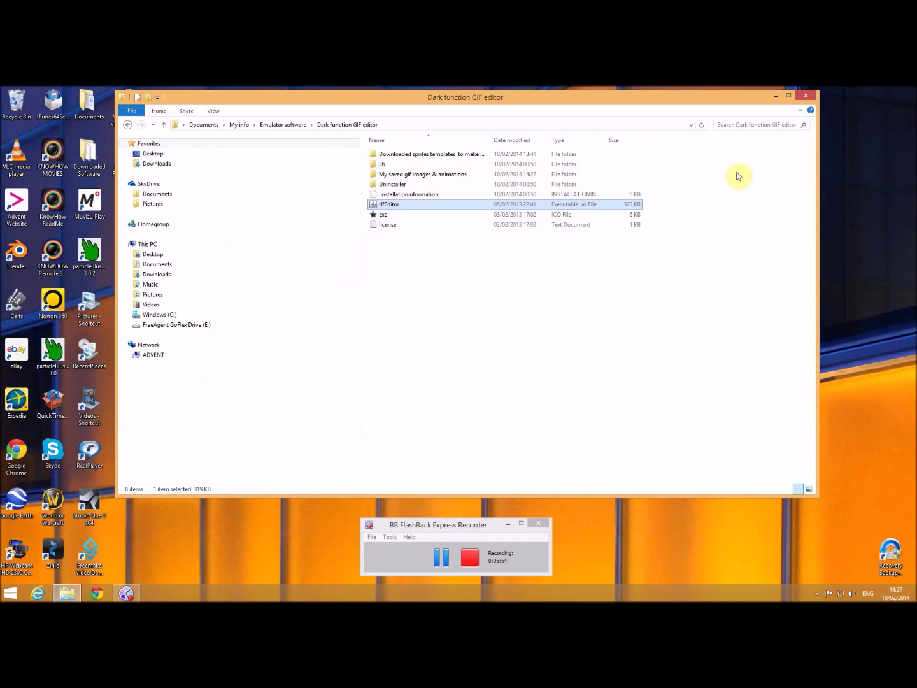
# Open the My saved gif images & animations folder and view Animation.gif in Internet Explorer
pyautogui.doubleClick(415, 175)
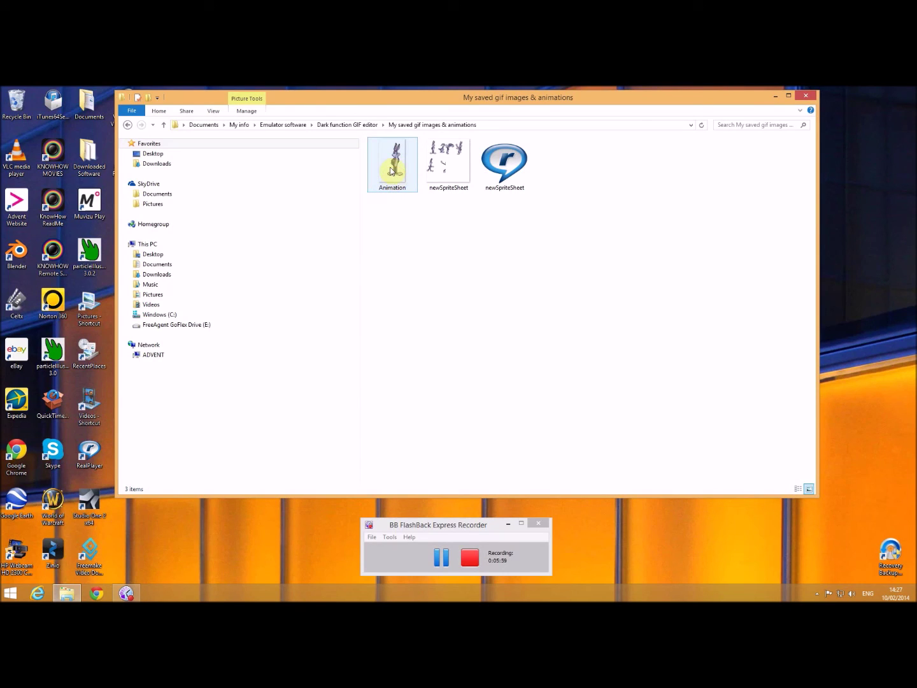
pyautogui.rightClick(390, 169)
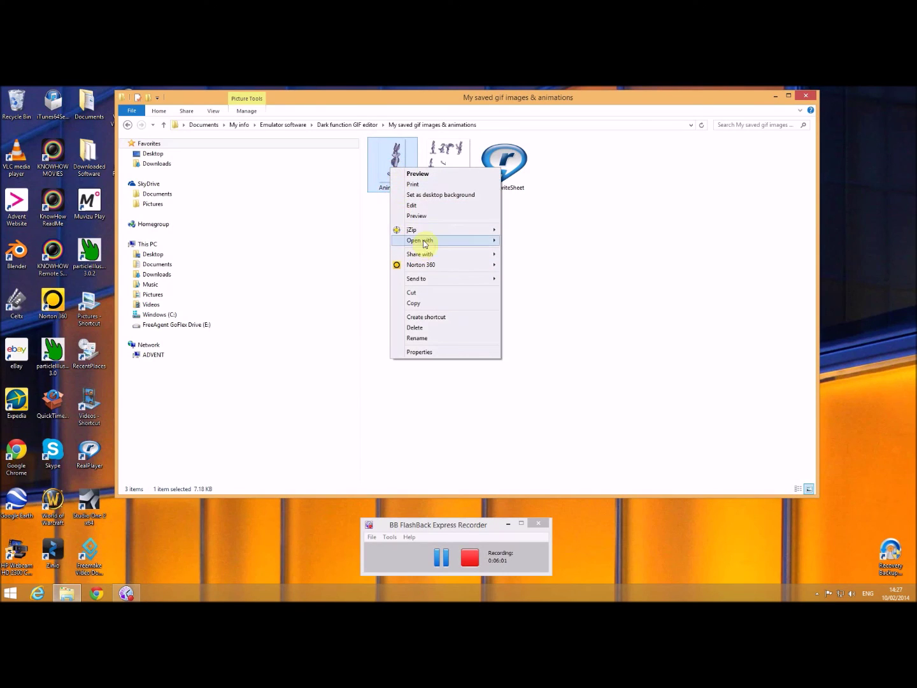
pyautogui.moveTo(425, 240)
pyautogui.click(518, 242)
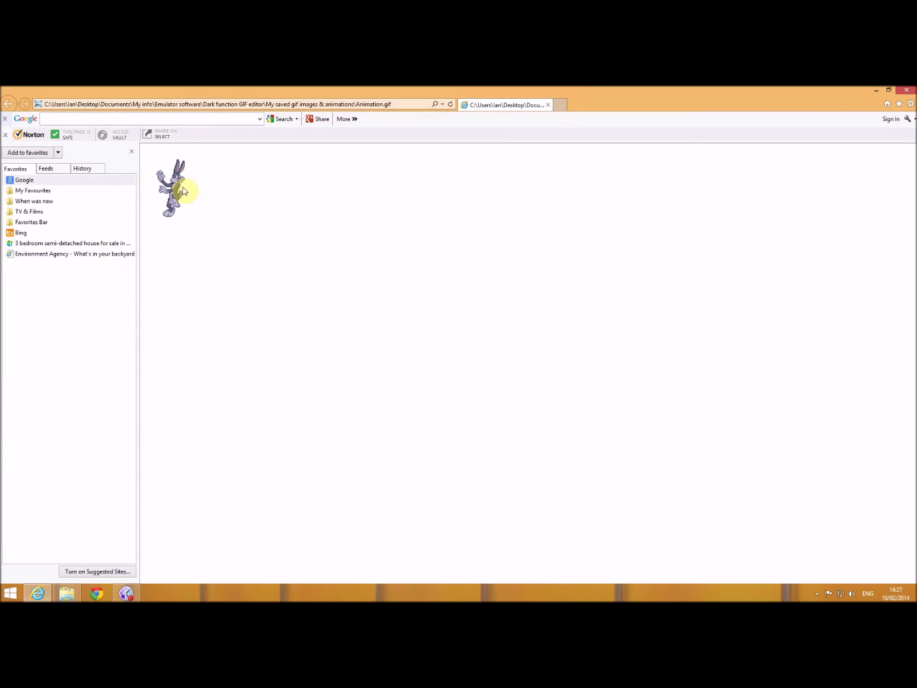
pyautogui.click(549, 105)
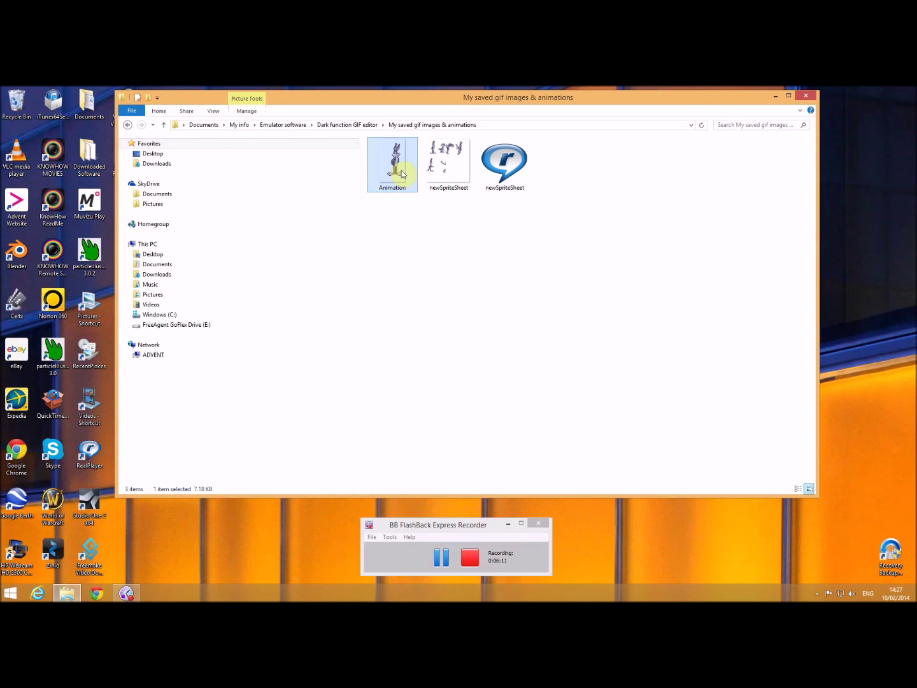
# View Animation.gif in Internet Explorer a second time, then close the browser
pyautogui.rightClick(400, 171)
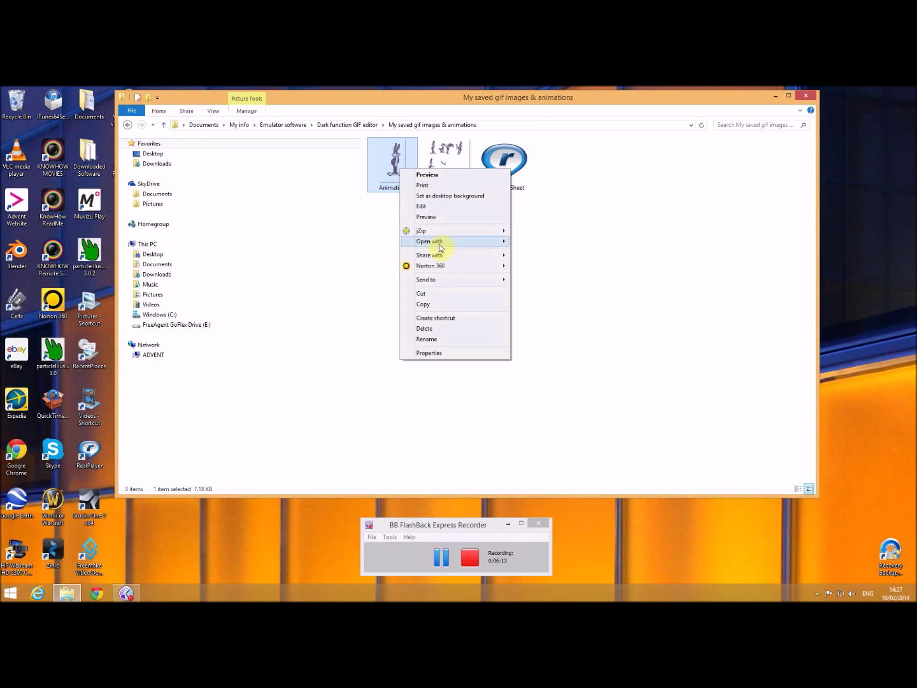
pyautogui.moveTo(439, 247)
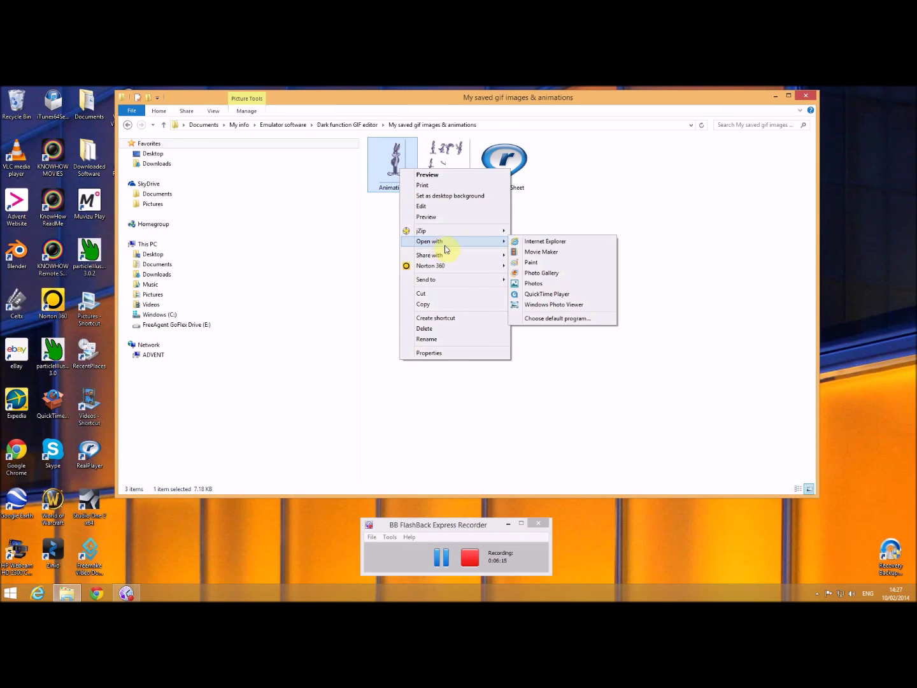
pyautogui.click(546, 242)
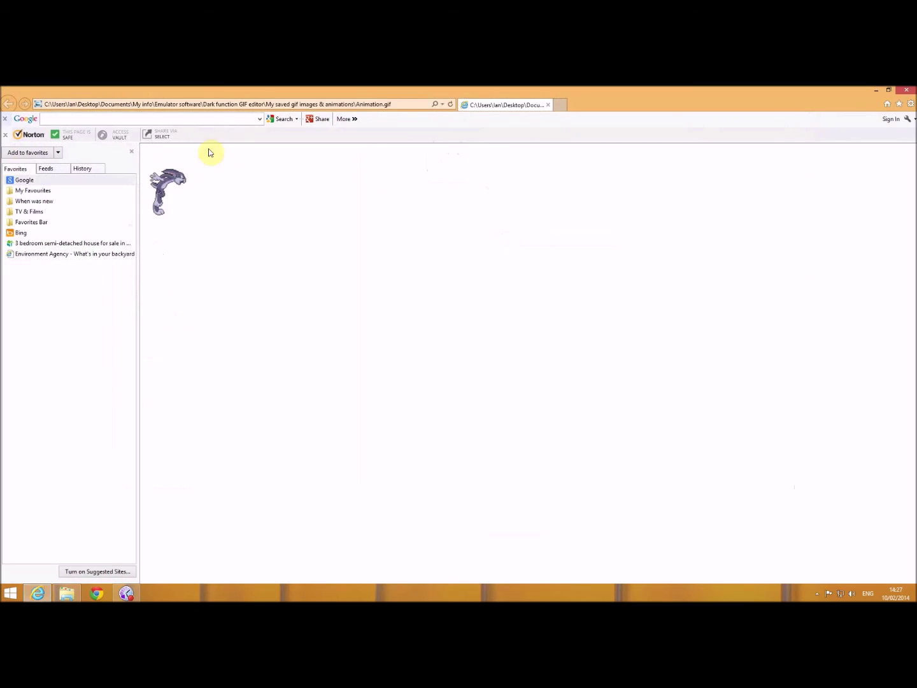
pyautogui.click(905, 89)
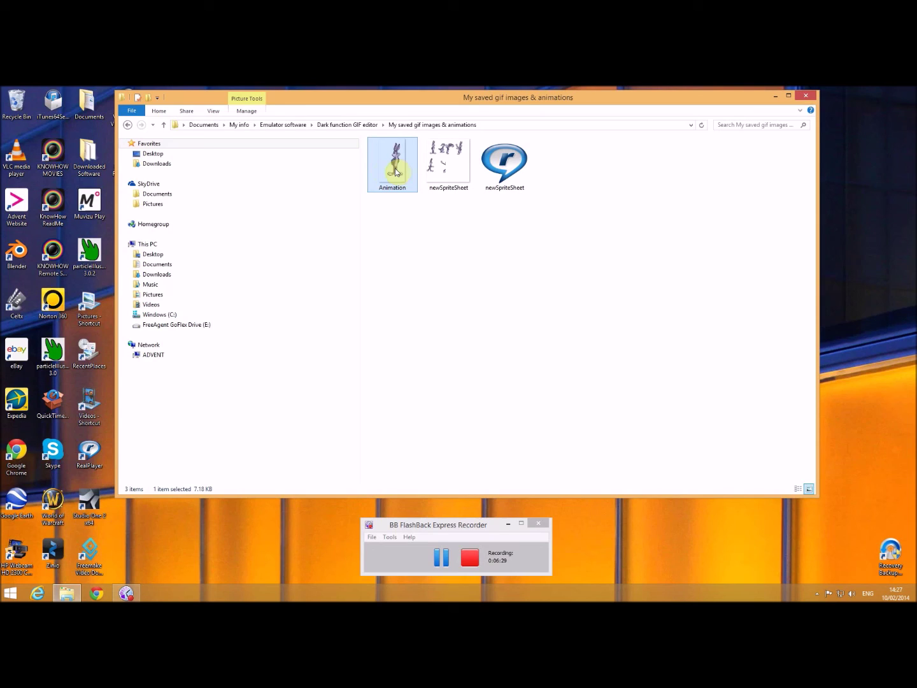
# Go to Documents > My info > Virtual dub and launch the VirtualDub application
pyautogui.click(129, 263)
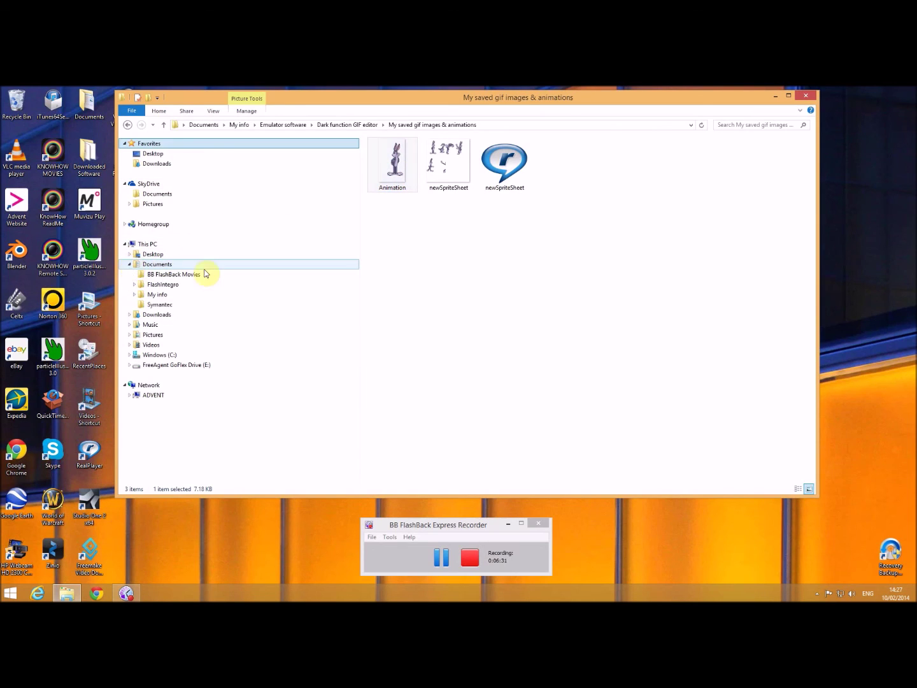
pyautogui.click(159, 294)
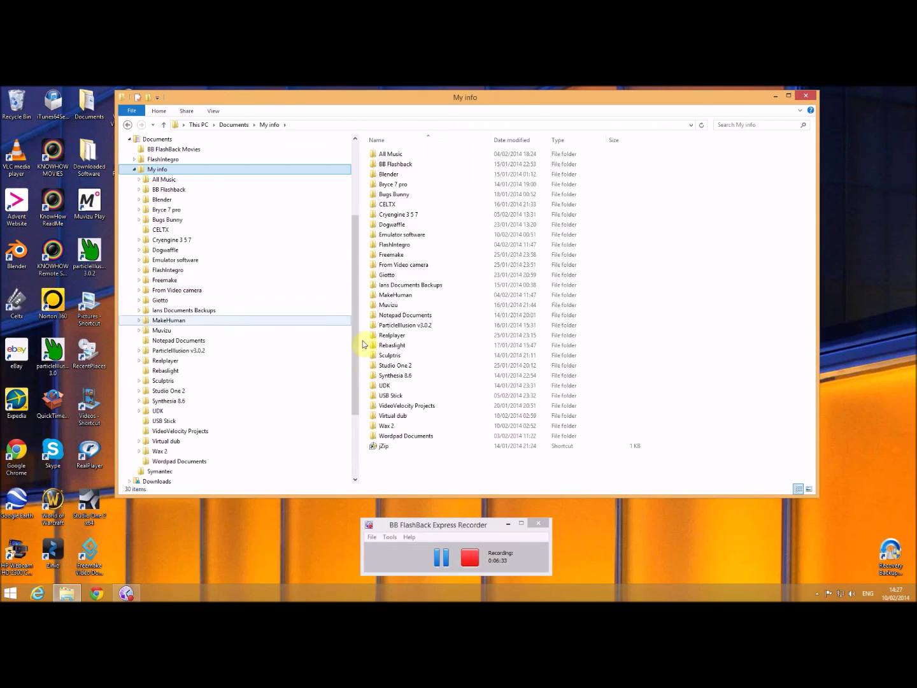
pyautogui.doubleClick(384, 418)
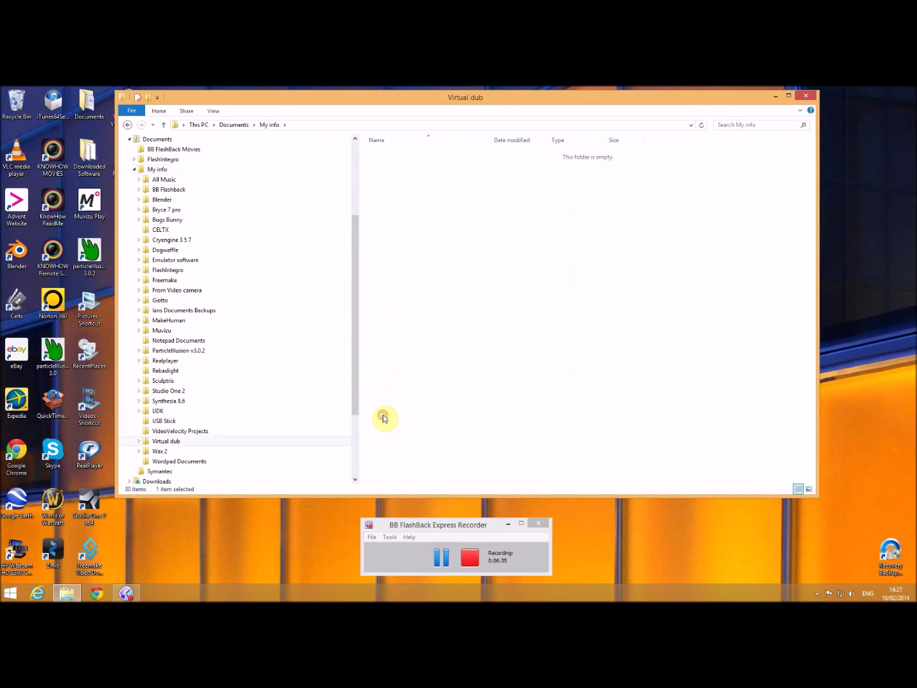
pyautogui.click(393, 255)
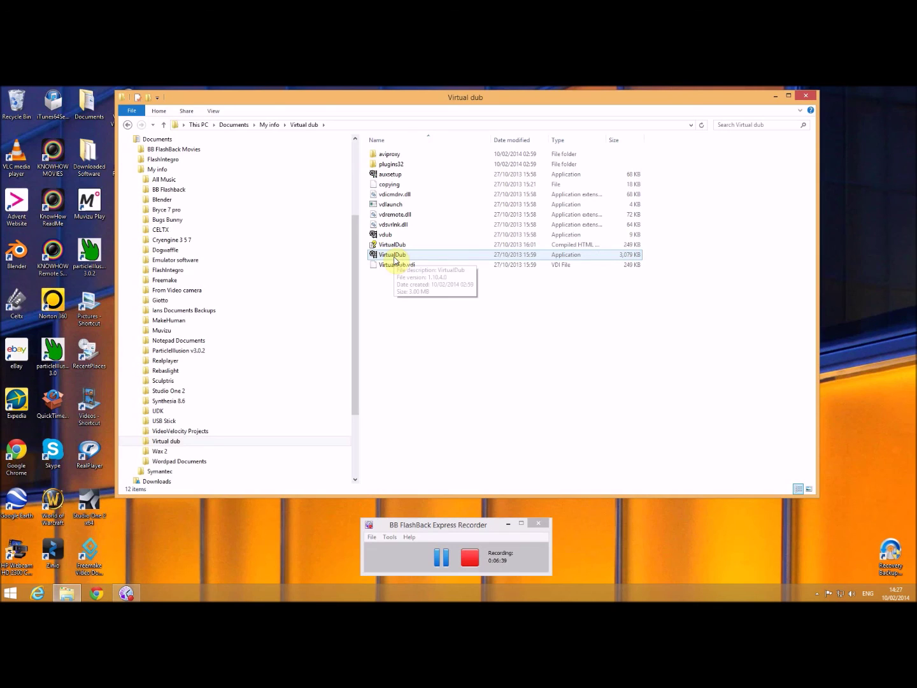
pyautogui.doubleClick(393, 256)
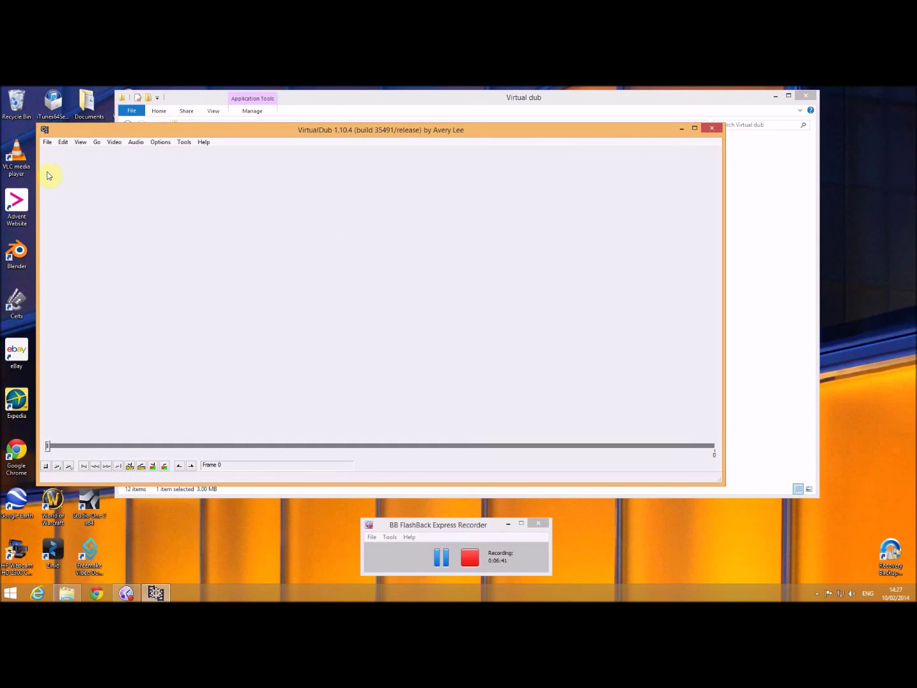
# Load Animation.gif into VirtualDub and step through its eight frames
pyautogui.click(47, 142)
pyautogui.click(58, 154)
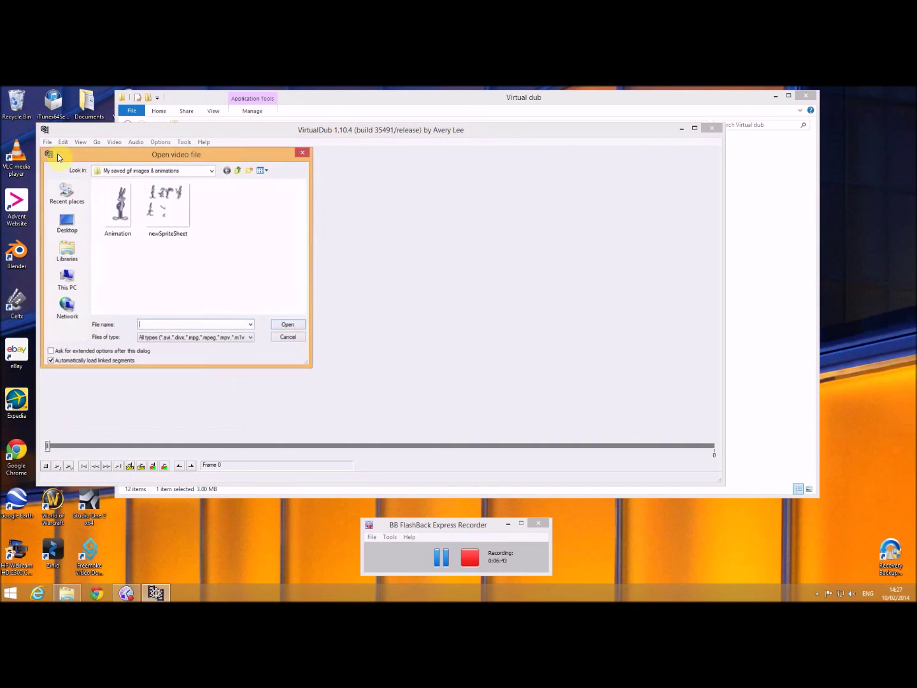
pyautogui.click(118, 222)
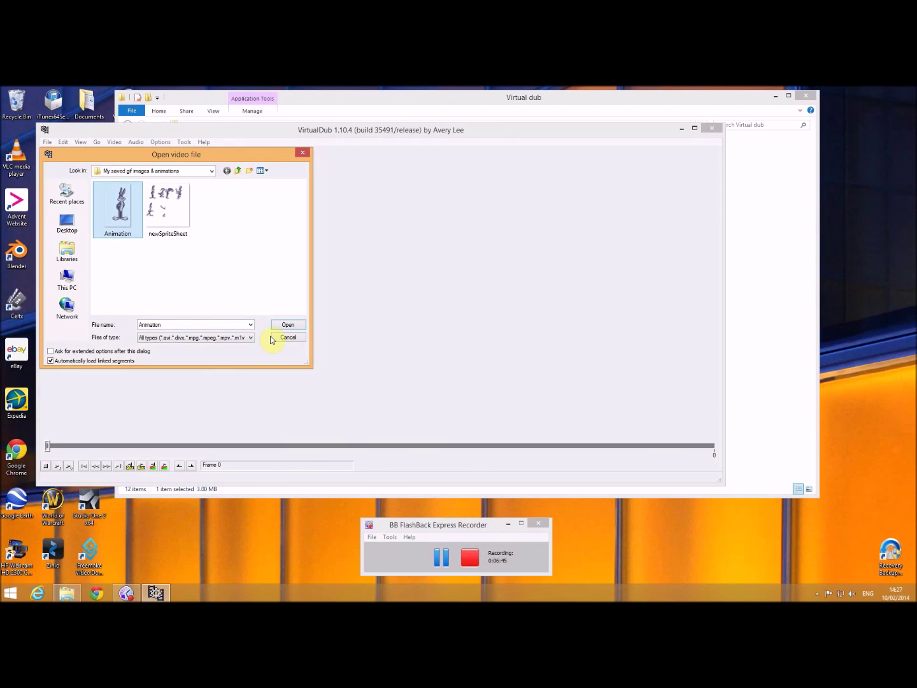
pyautogui.click(297, 322)
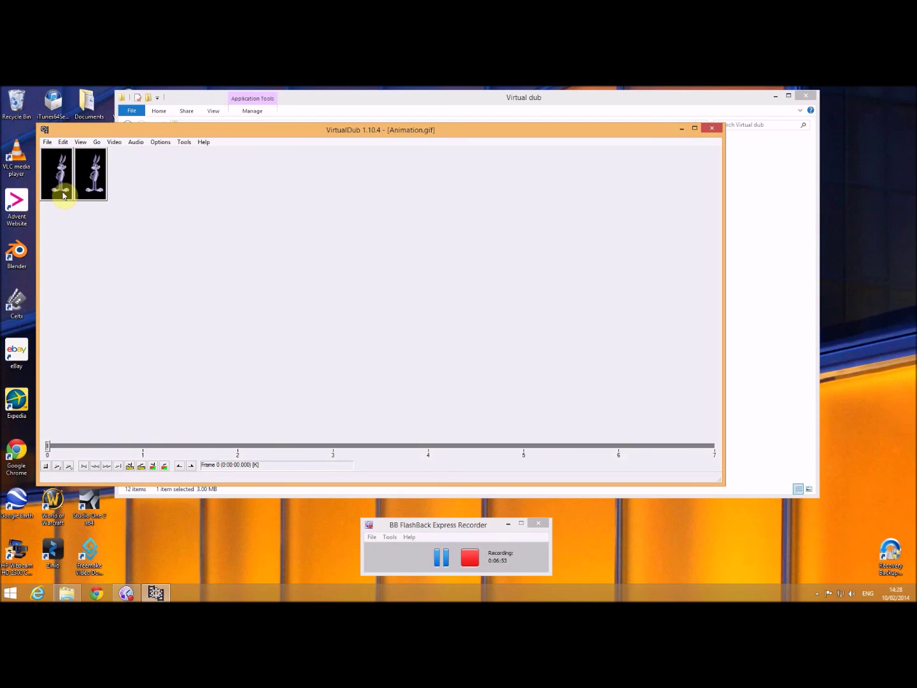
pyautogui.scroll(-3, 63, 191)
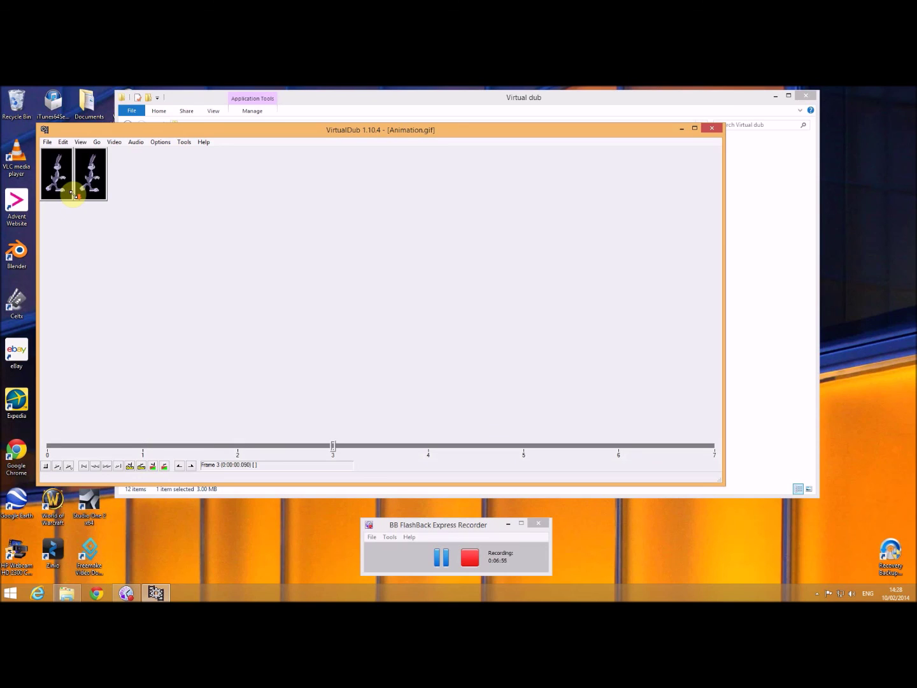
pyautogui.scroll(-4, 72, 193)
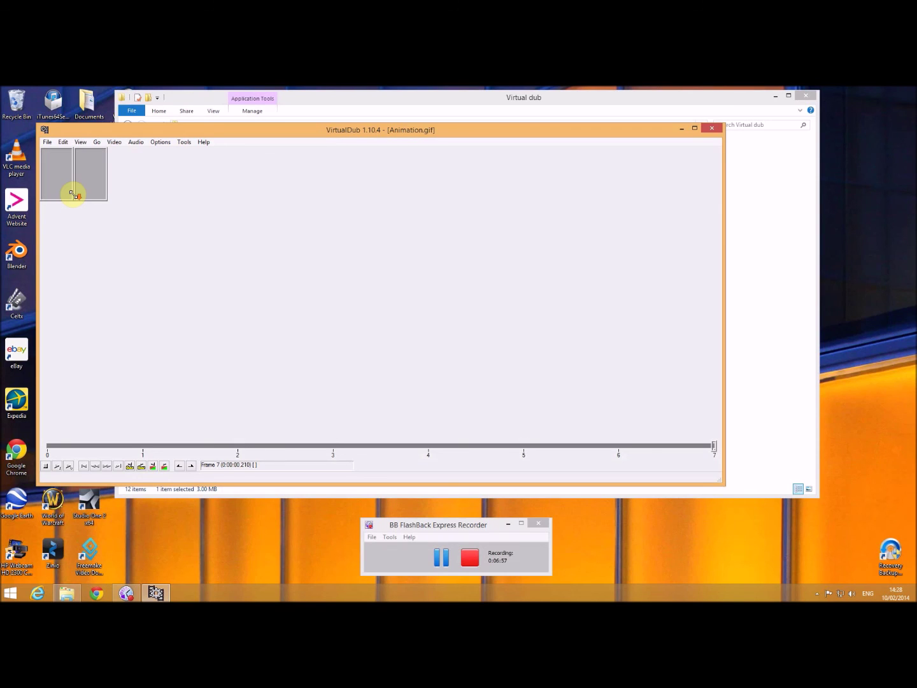
pyautogui.scroll(4, 74, 195)
pyautogui.scroll(-4, 74, 198)
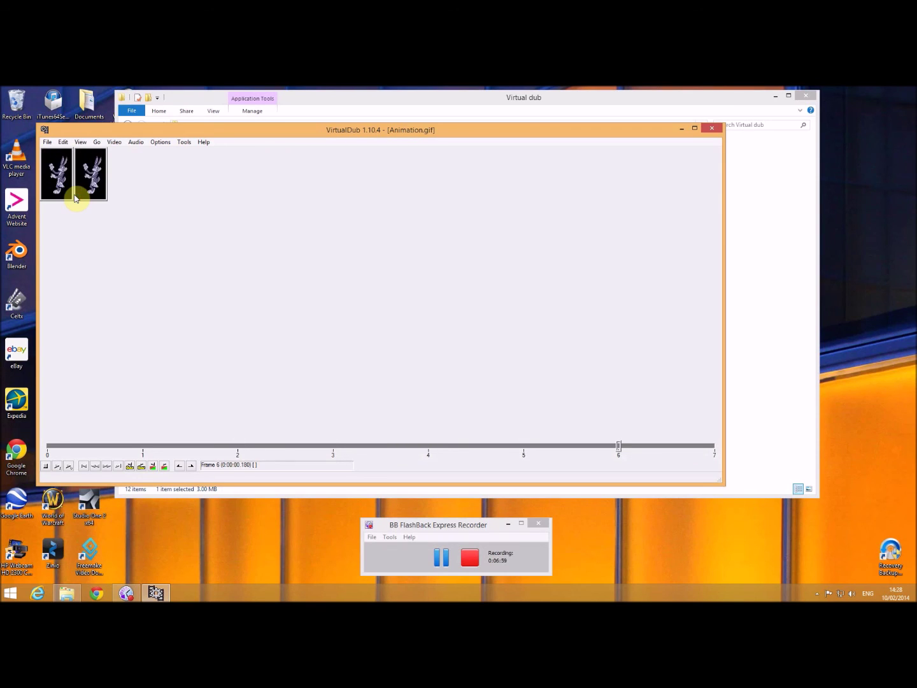
# Save the clip as an AVI named Animation in Recorded Videos
pyautogui.click(47, 143)
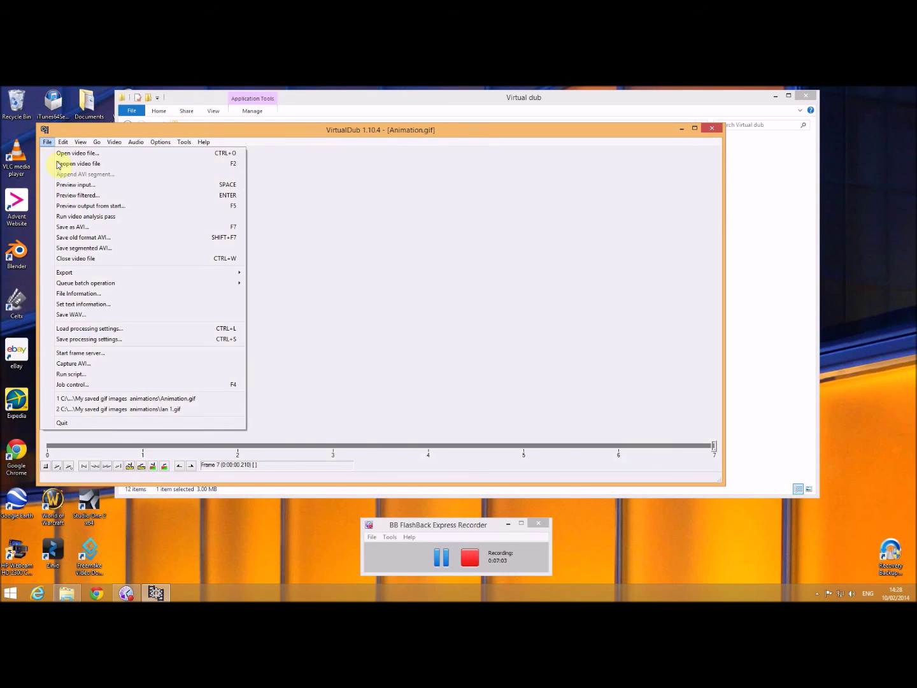
pyautogui.click(80, 229)
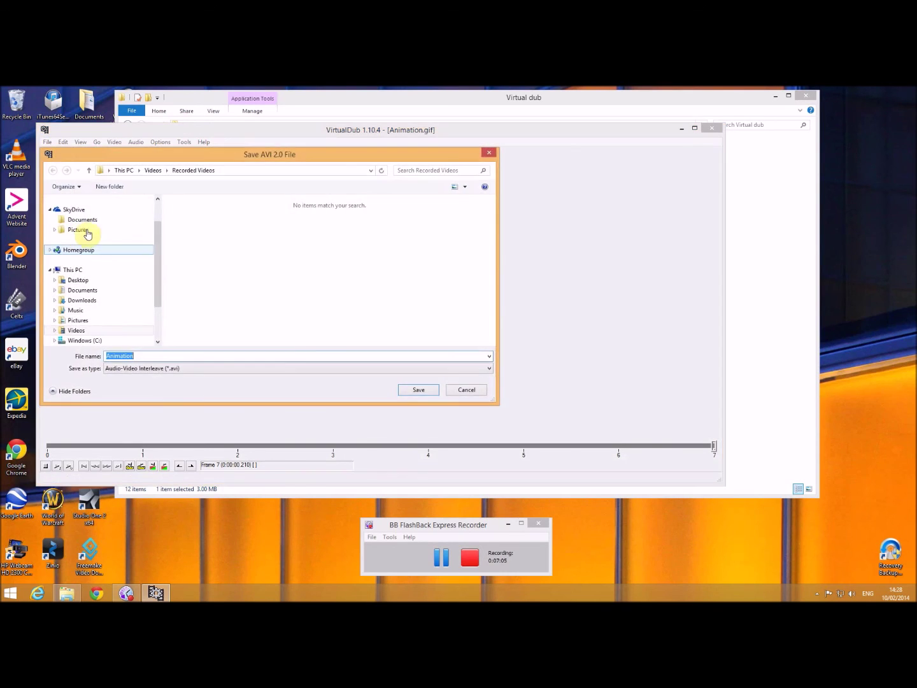
pyautogui.click(425, 393)
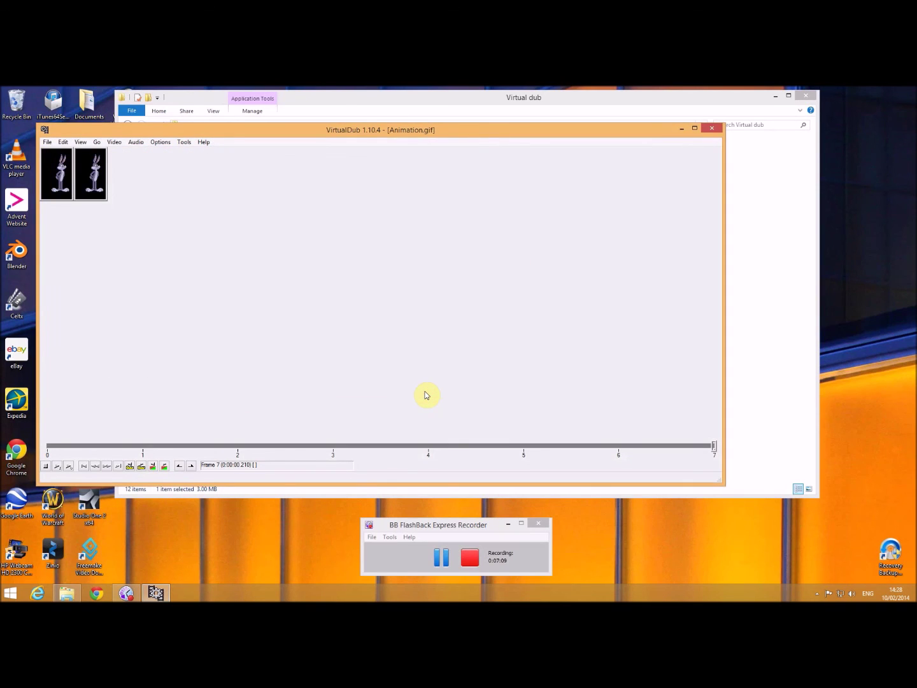
# Close VirtualDub and the Virtual dub folder, then launch Windows Movie Maker
pyautogui.click(712, 128)
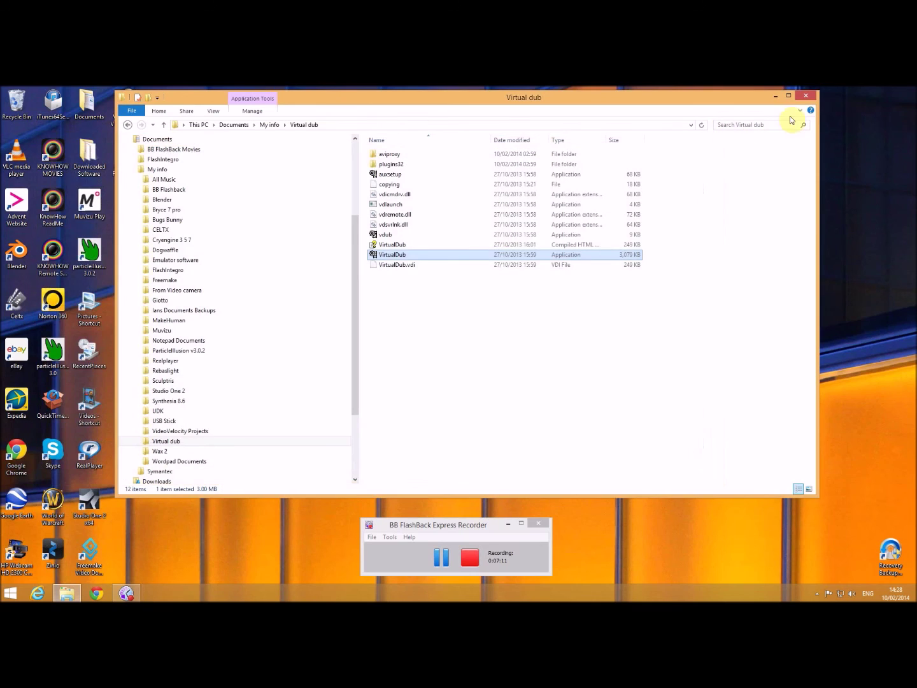
pyautogui.click(806, 95)
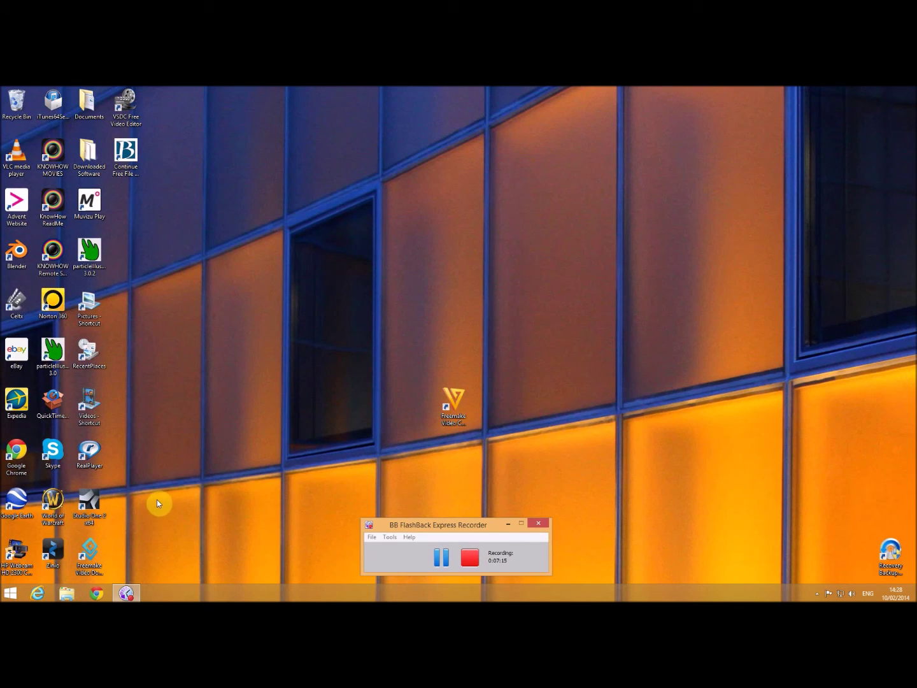
pyautogui.click(10, 597)
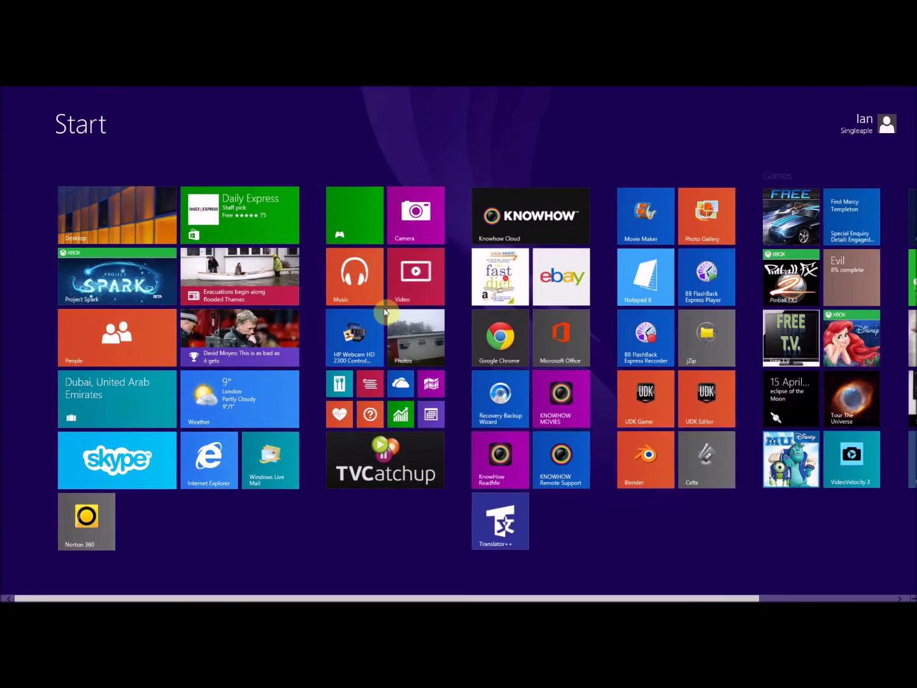
pyautogui.click(650, 235)
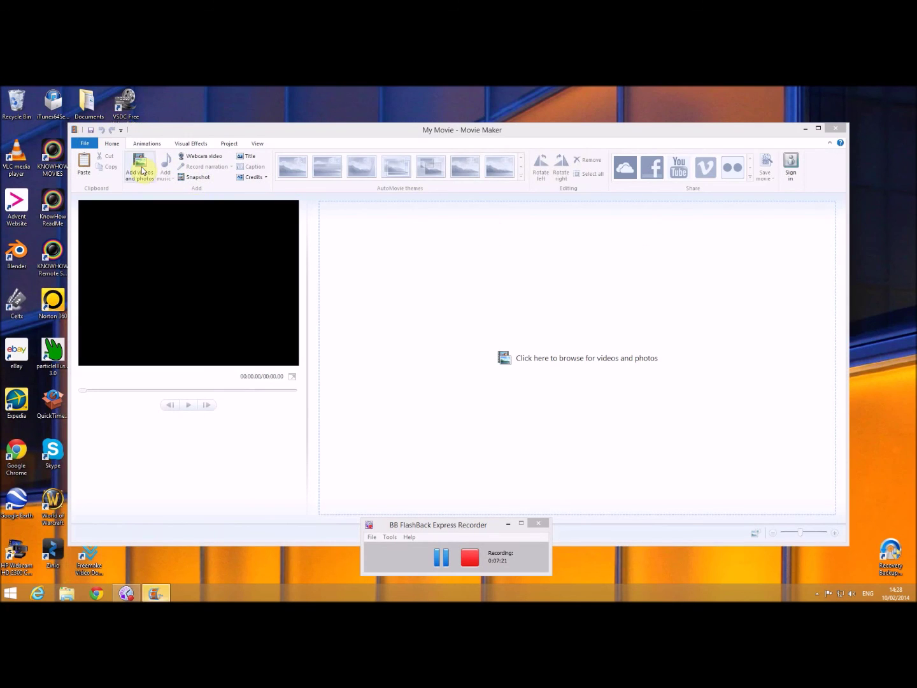
# Import the Animation clip, preview it several times, then close Movie Maker without saving
pyautogui.click(140, 167)
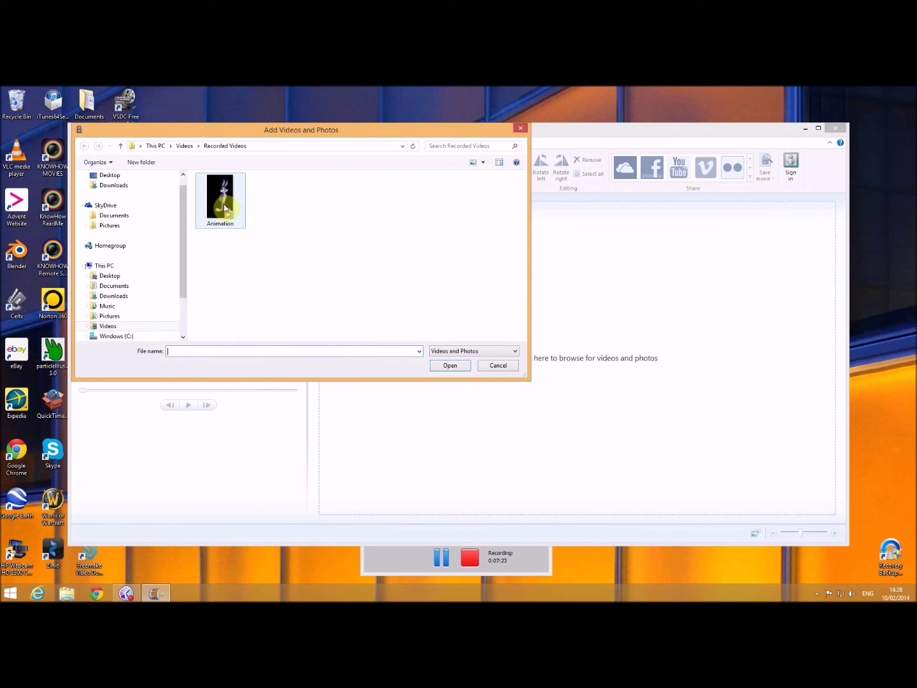
pyautogui.click(224, 205)
pyautogui.click(449, 365)
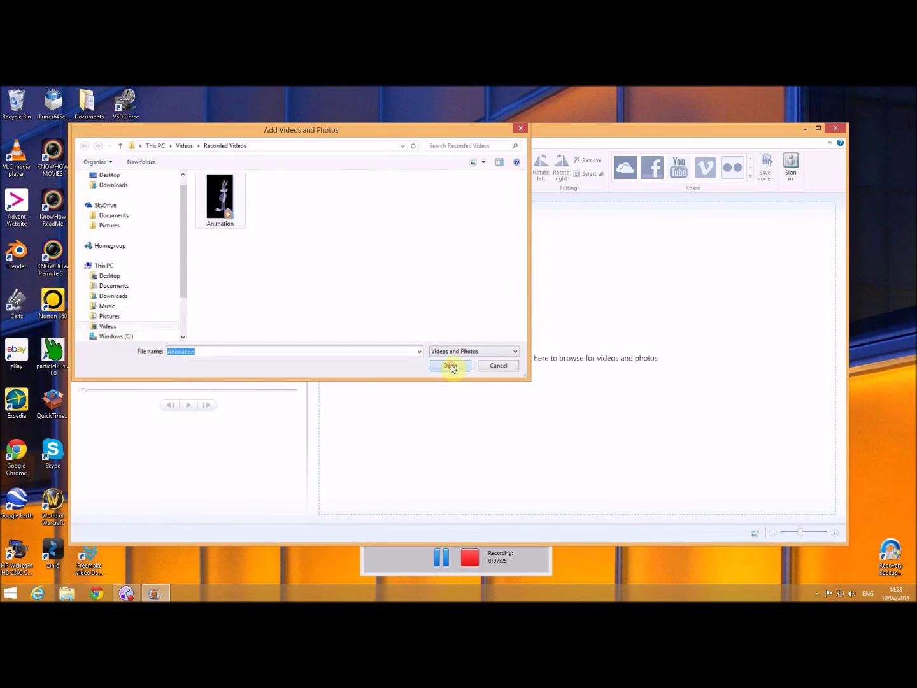
pyautogui.click(189, 405)
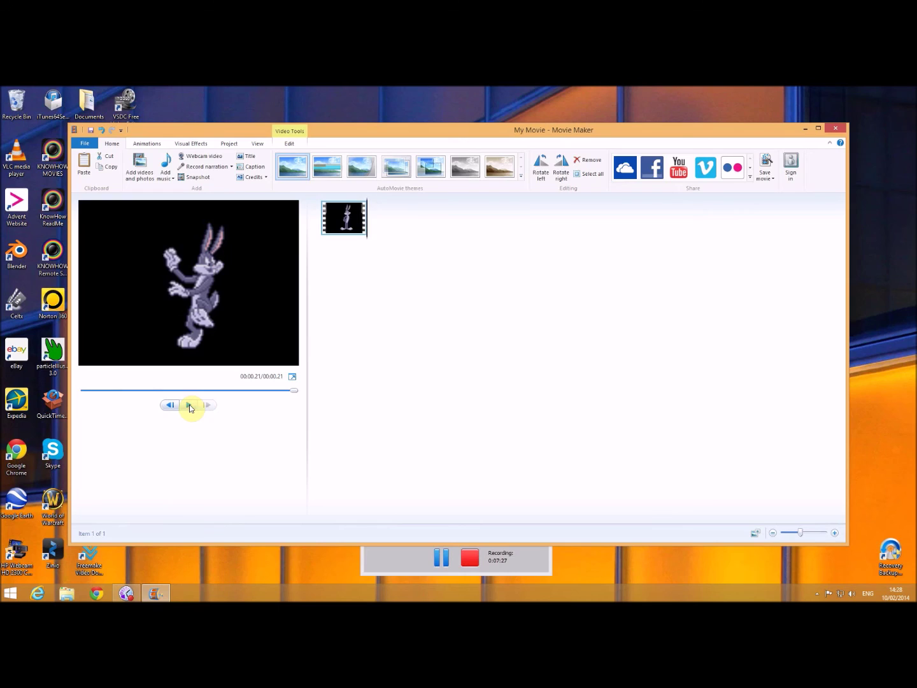
pyautogui.click(189, 405)
pyautogui.click(189, 406)
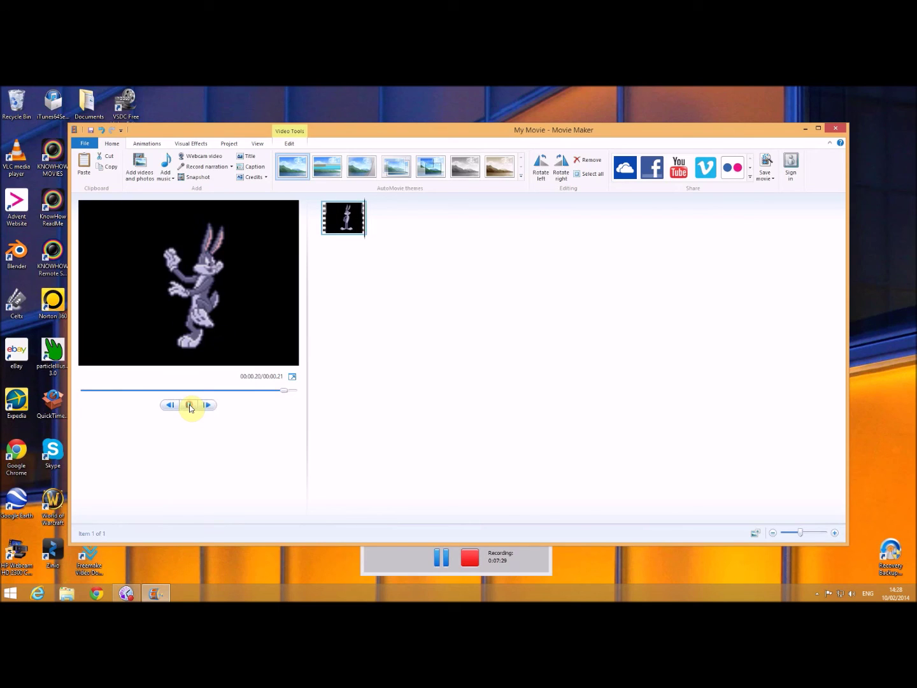
pyautogui.click(841, 131)
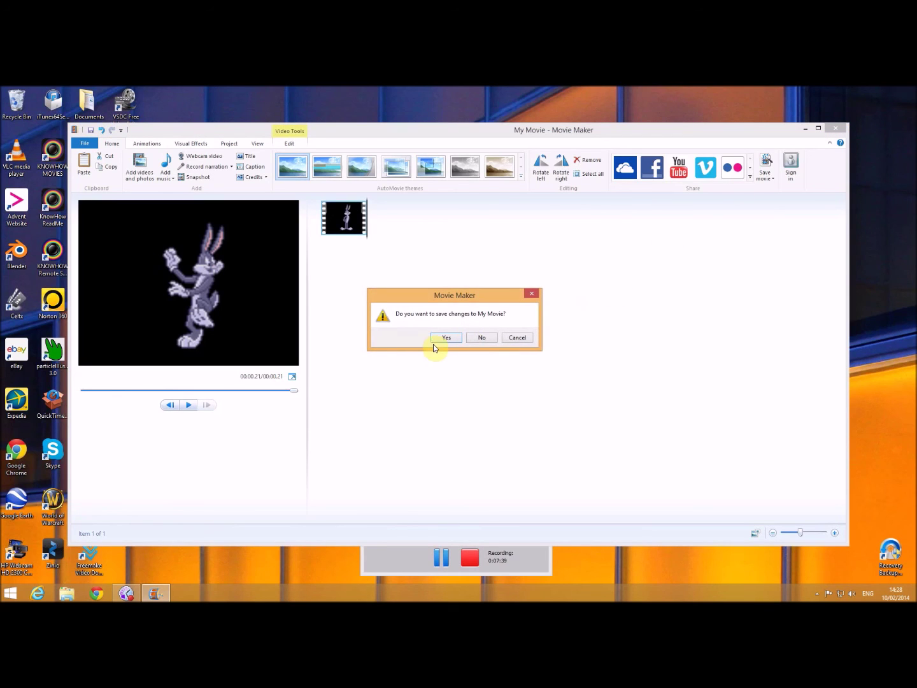
pyautogui.click(485, 339)
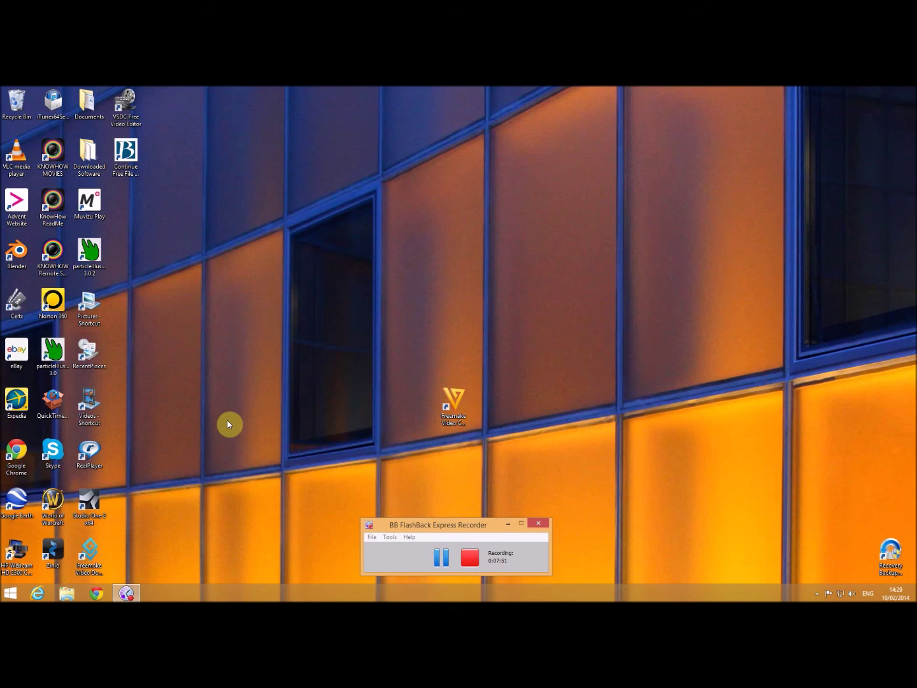
# Go to Documents > My info > Wax 2 and start Wax with WaxInvoker
pyautogui.doubleClick(96, 116)
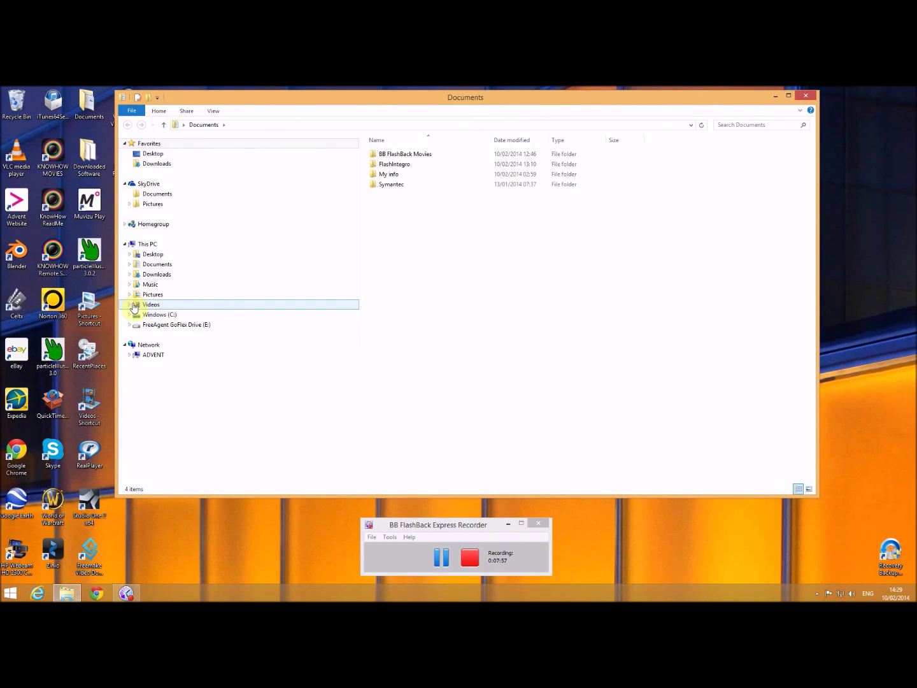
pyautogui.click(128, 264)
pyautogui.click(133, 294)
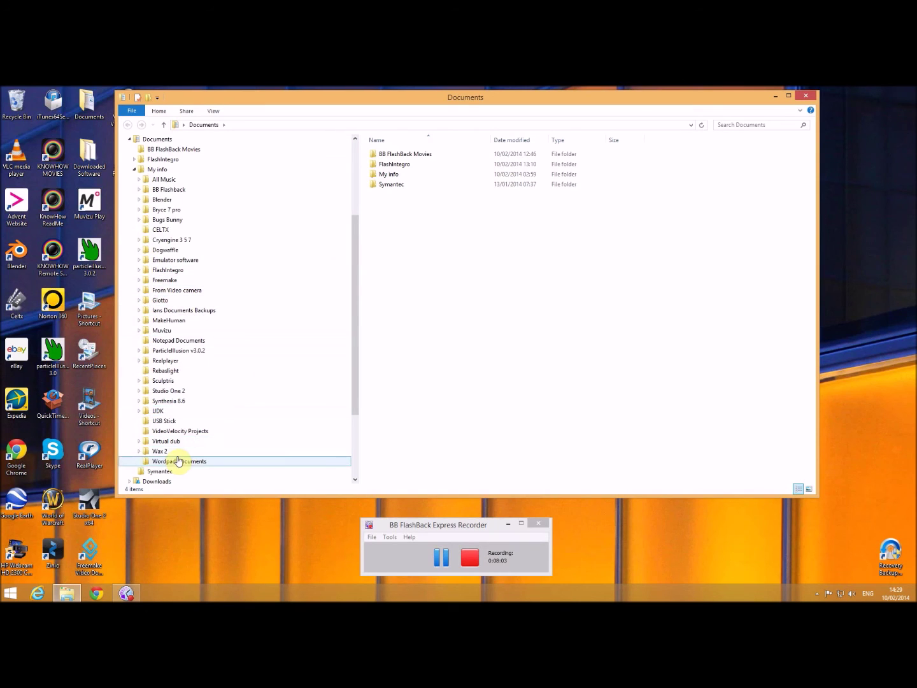
pyautogui.click(177, 452)
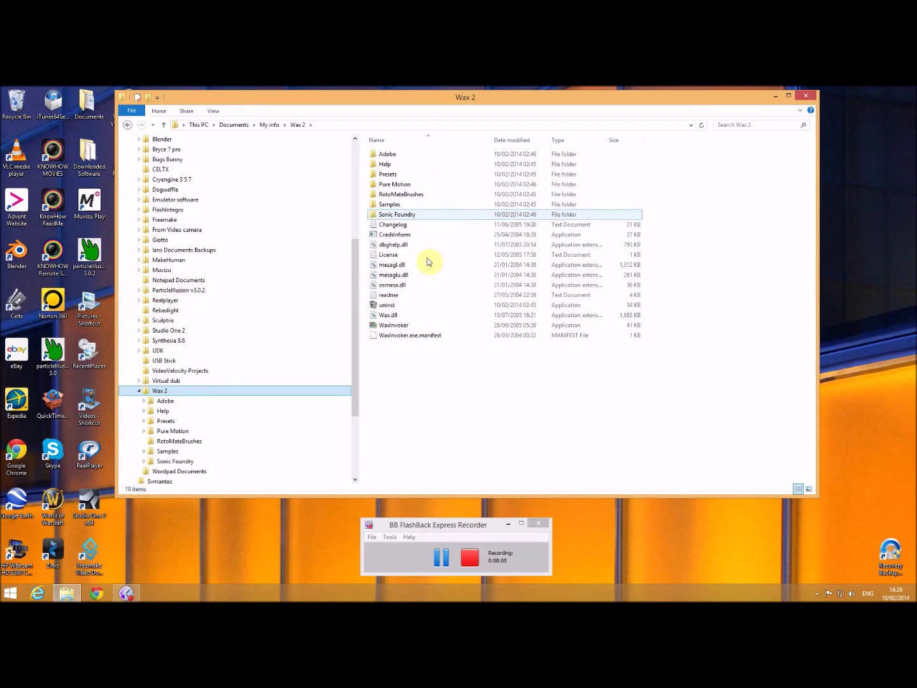
pyautogui.doubleClick(394, 325)
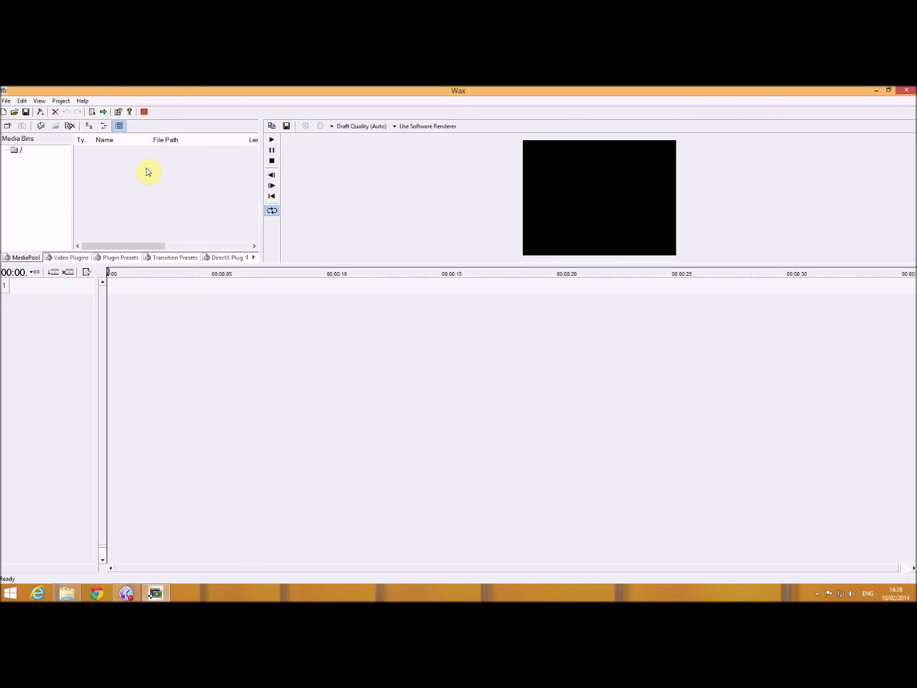
# Add Animation.avi from Videos > Recorded Videos to the root media bin
pyautogui.rightClick(40, 166)
pyautogui.click(69, 183)
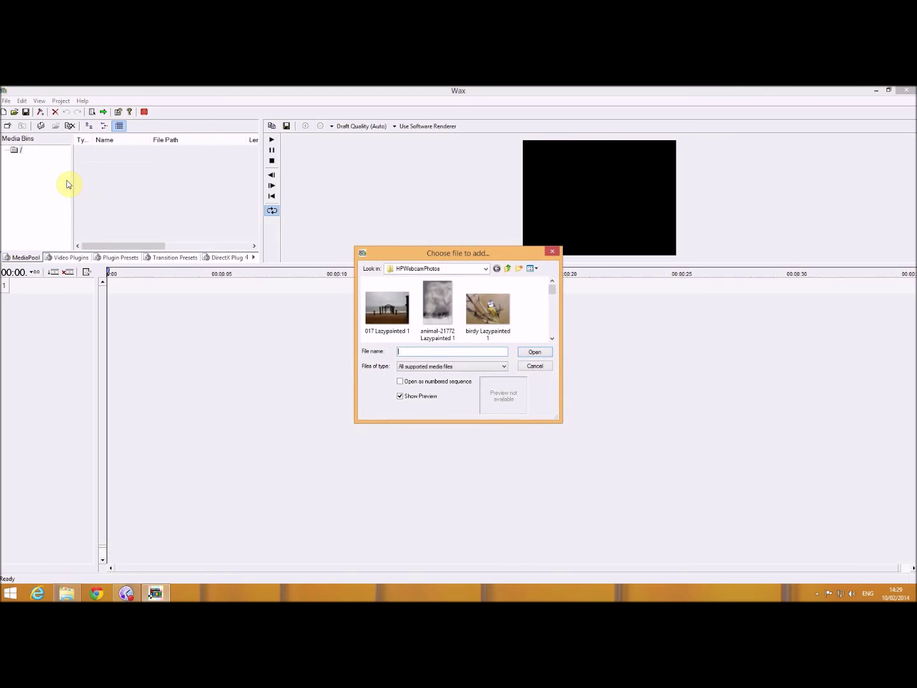
pyautogui.click(484, 268)
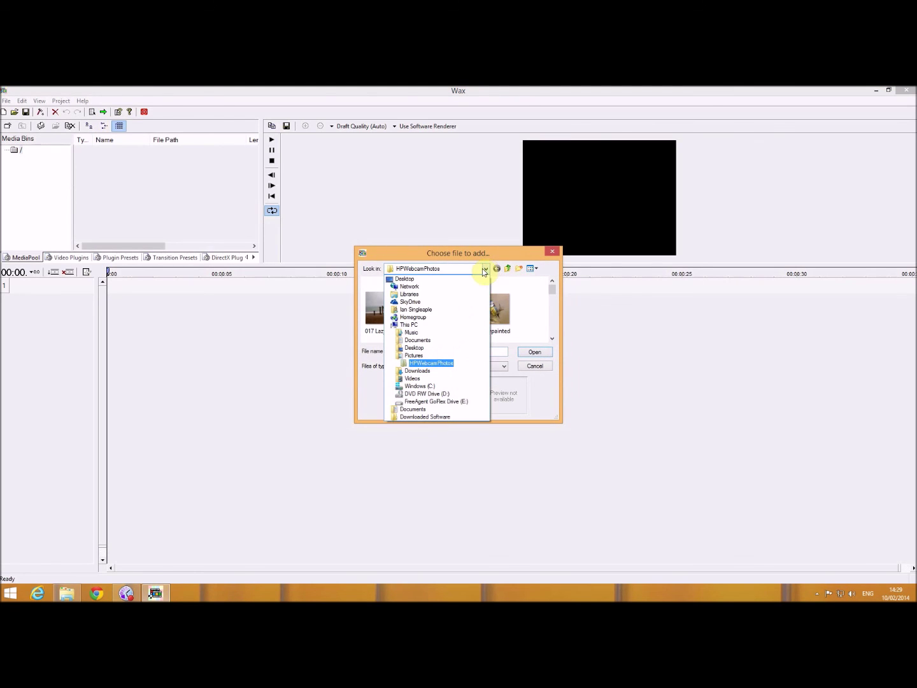
pyautogui.click(418, 376)
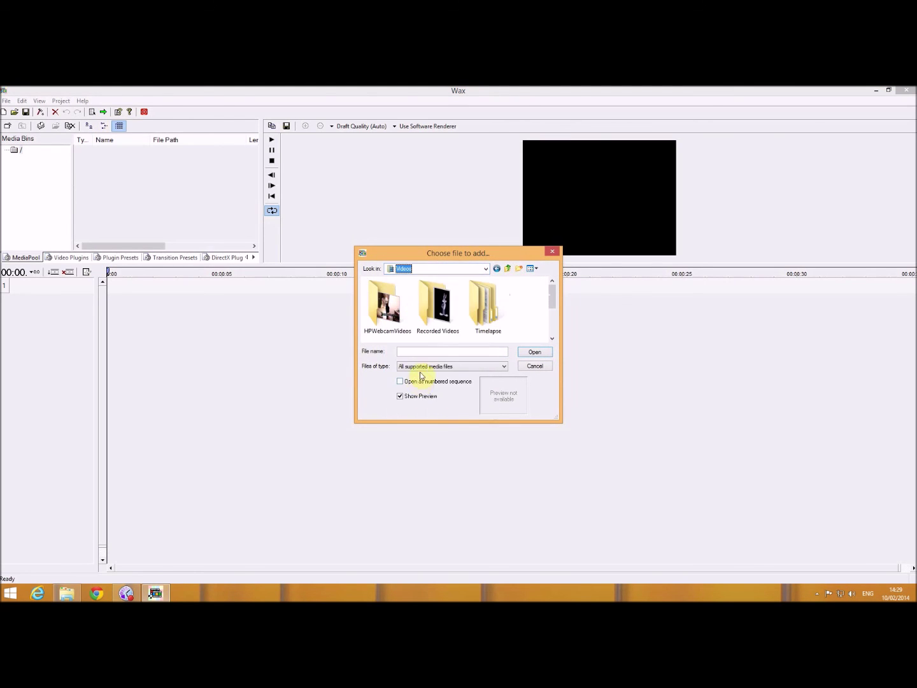
pyautogui.doubleClick(444, 313)
pyautogui.doubleClick(396, 319)
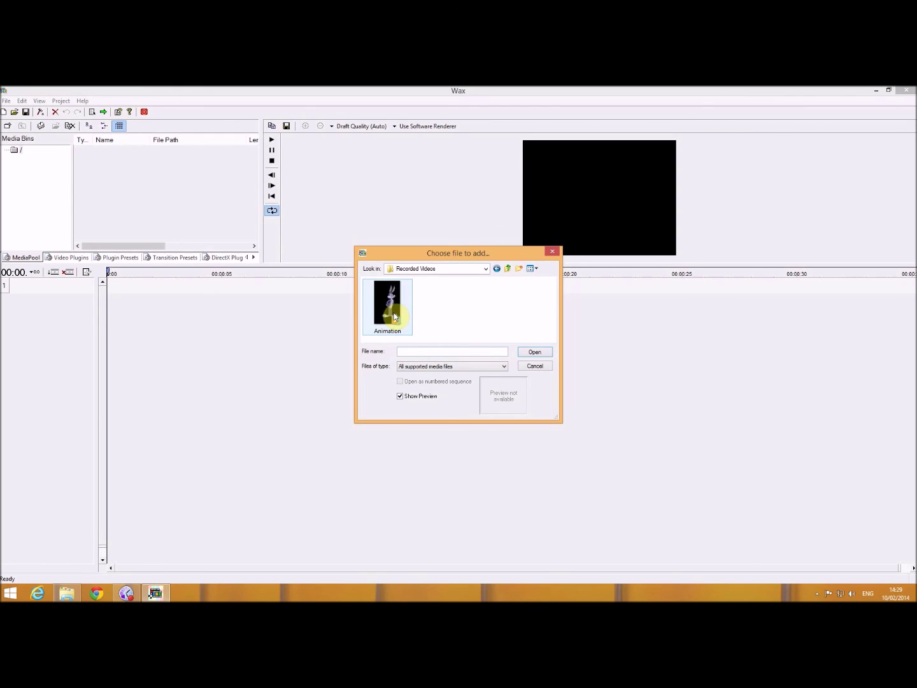
# Add the birdy Lazypainted 1 photo from Pictures > HPWebcamPhotos to the media pool
pyautogui.rightClick(20, 154)
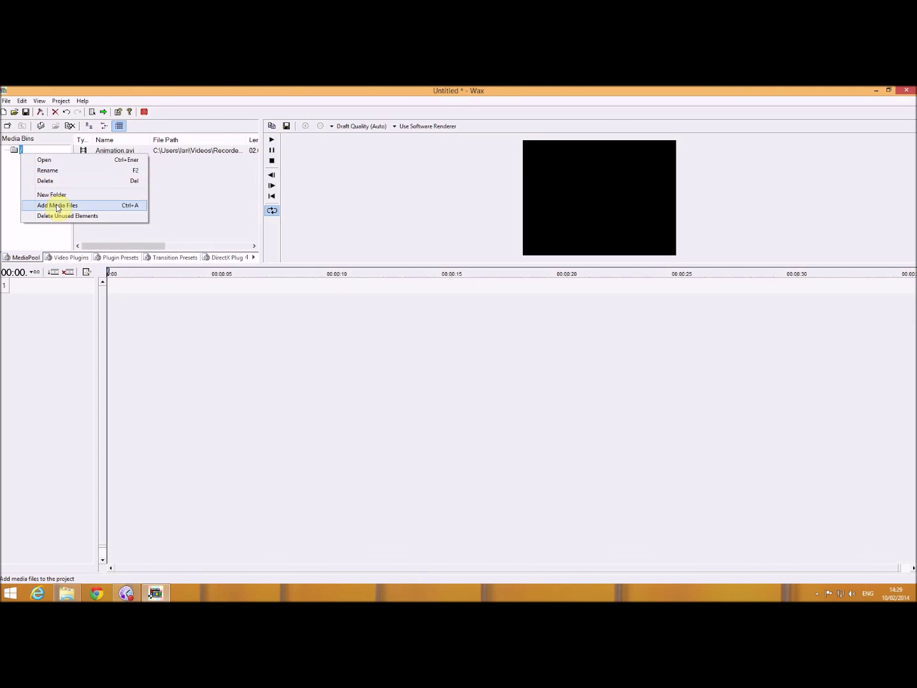
pyautogui.click(56, 205)
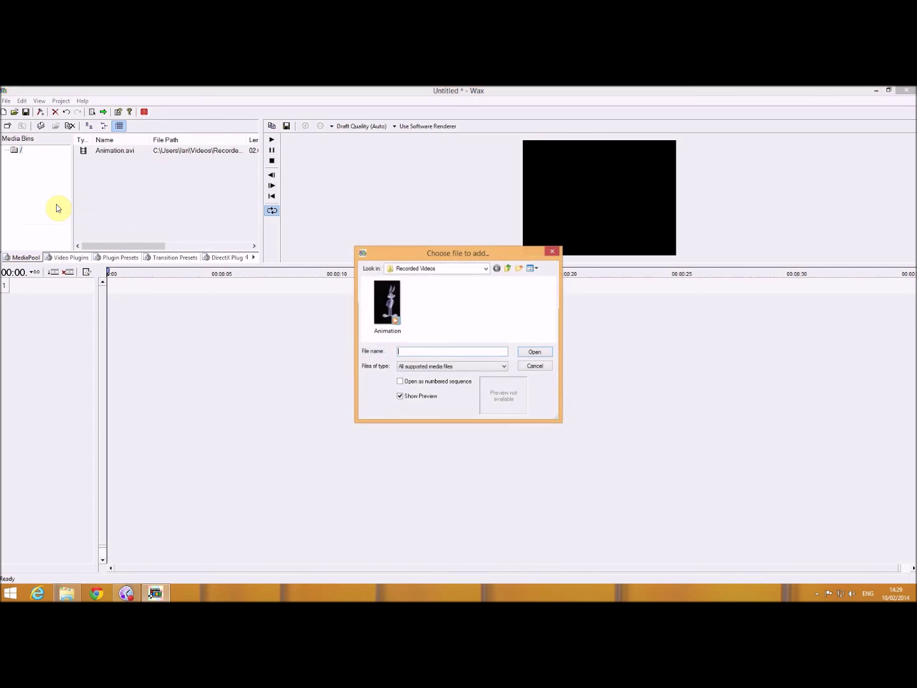
pyautogui.click(485, 270)
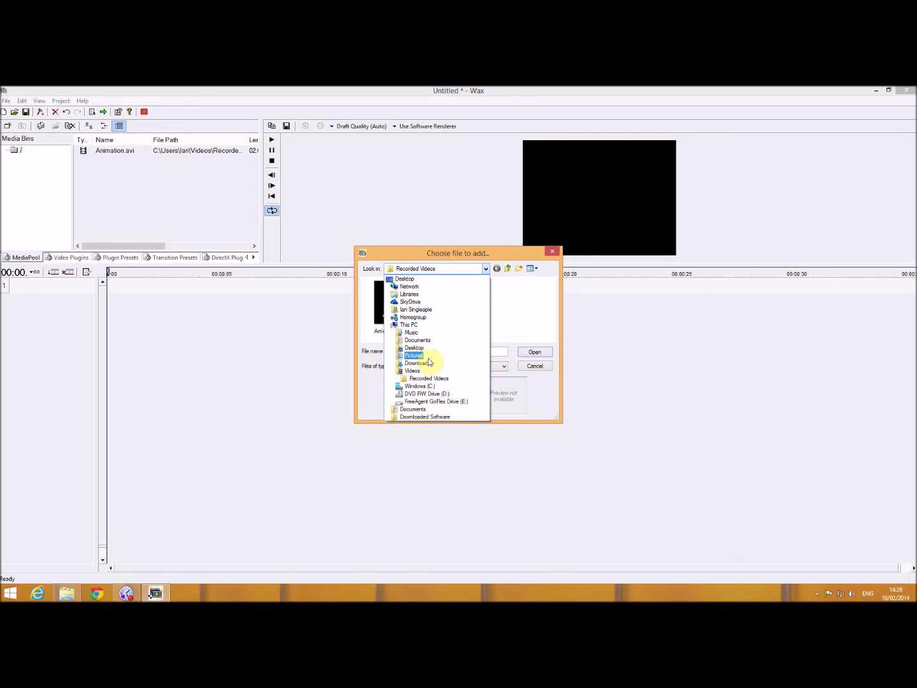
pyautogui.click(428, 360)
pyautogui.doubleClick(439, 308)
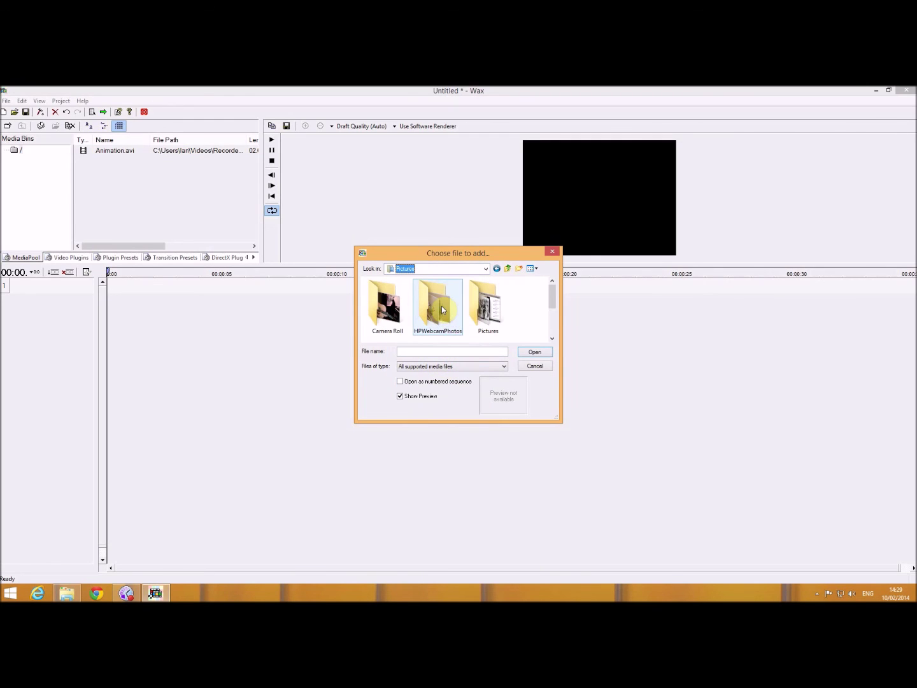
pyautogui.click(489, 312)
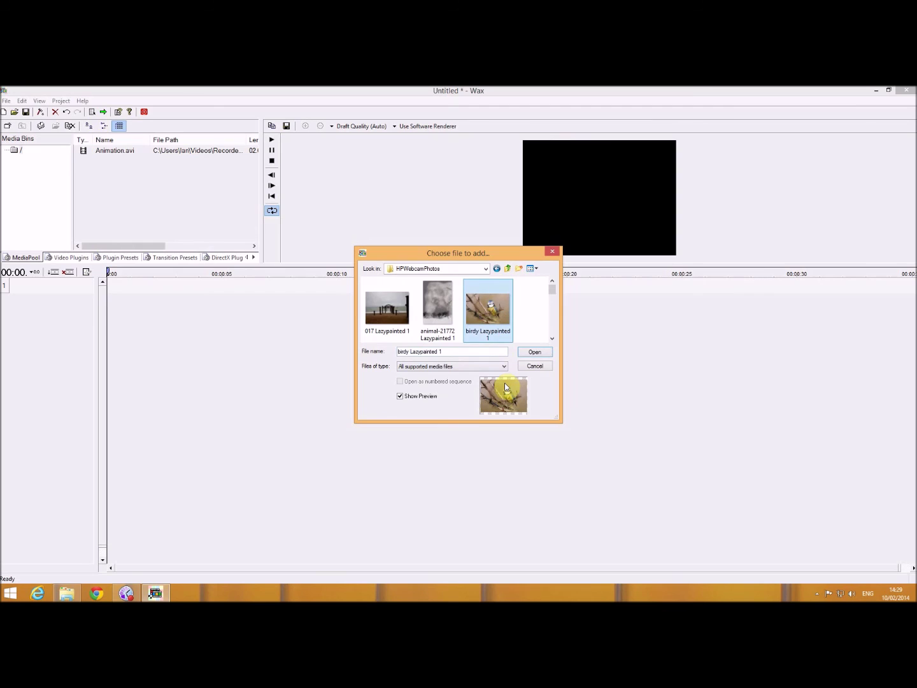
pyautogui.click(533, 352)
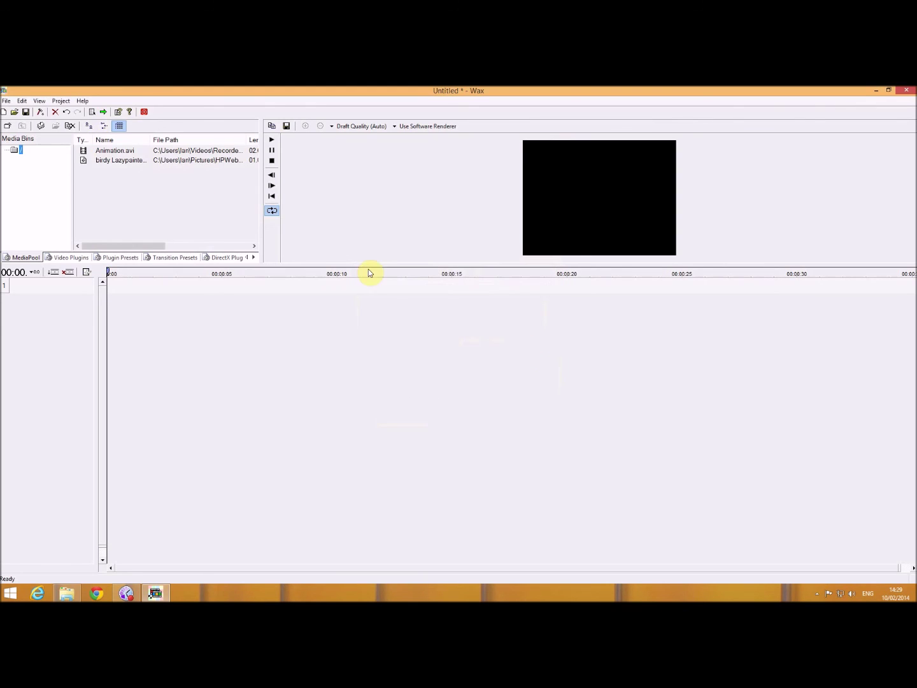
# Put Animation.avi on track 1 and the bird photo, stretched to match, on track 2, then preview
pyautogui.moveTo(134, 156); pyautogui.dragTo(124, 284)
pyautogui.moveTo(135, 160); pyautogui.dragTo(119, 300)
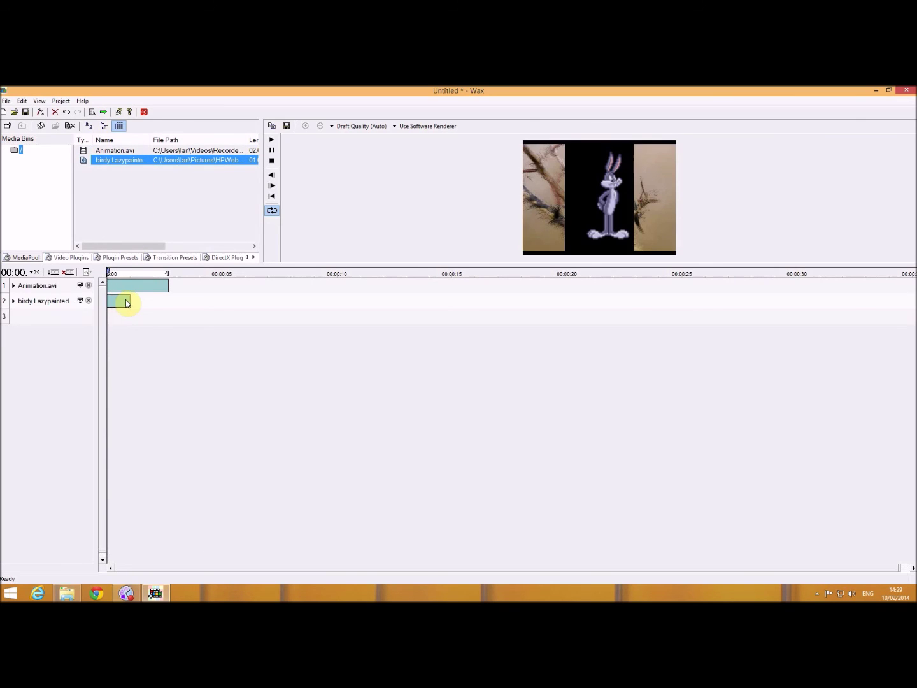
pyautogui.moveTo(129, 299); pyautogui.dragTo(178, 310)
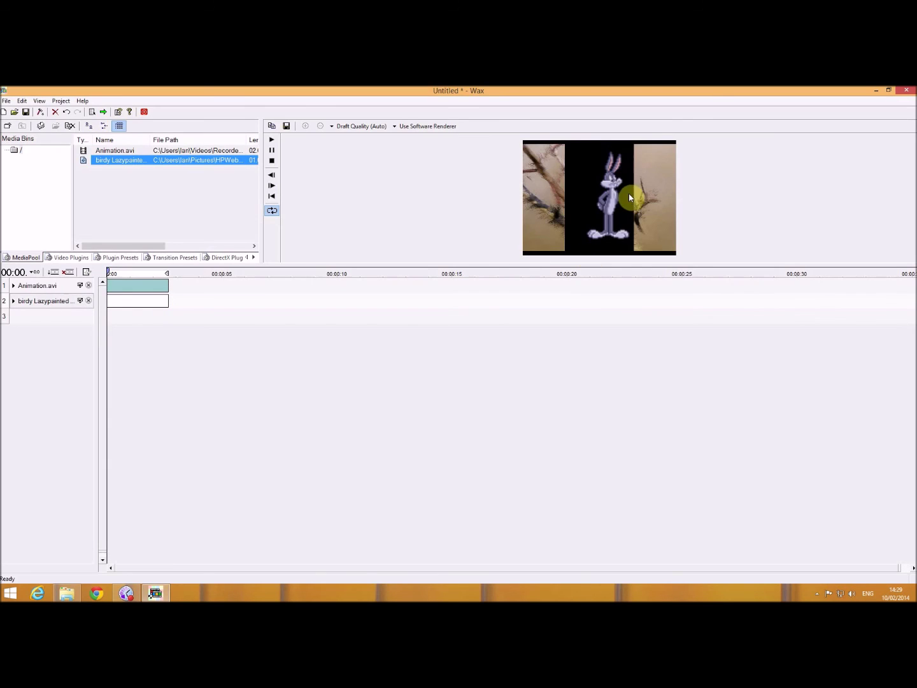
pyautogui.click(272, 141)
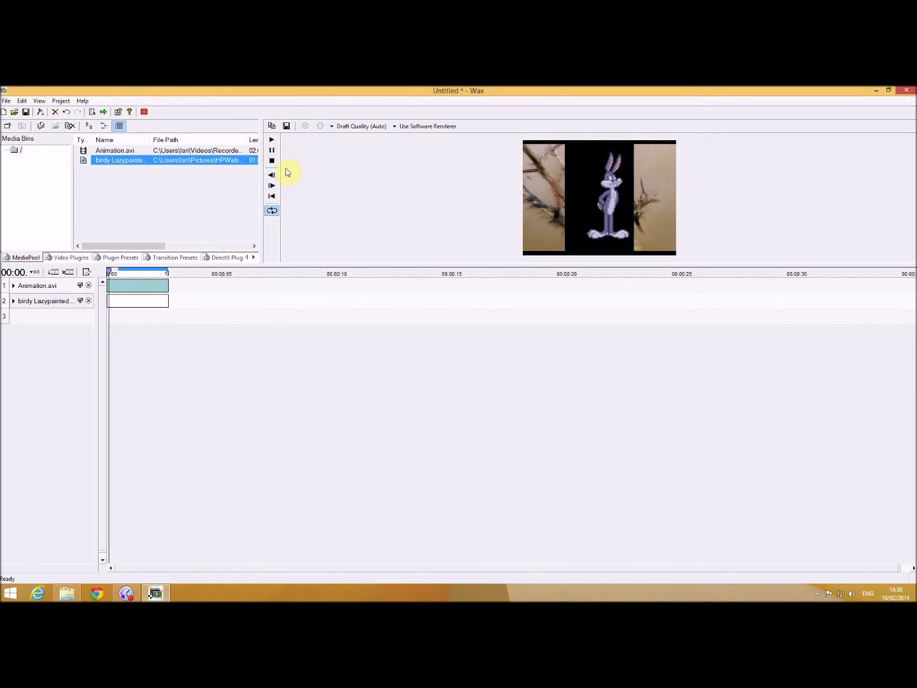
pyautogui.click(272, 162)
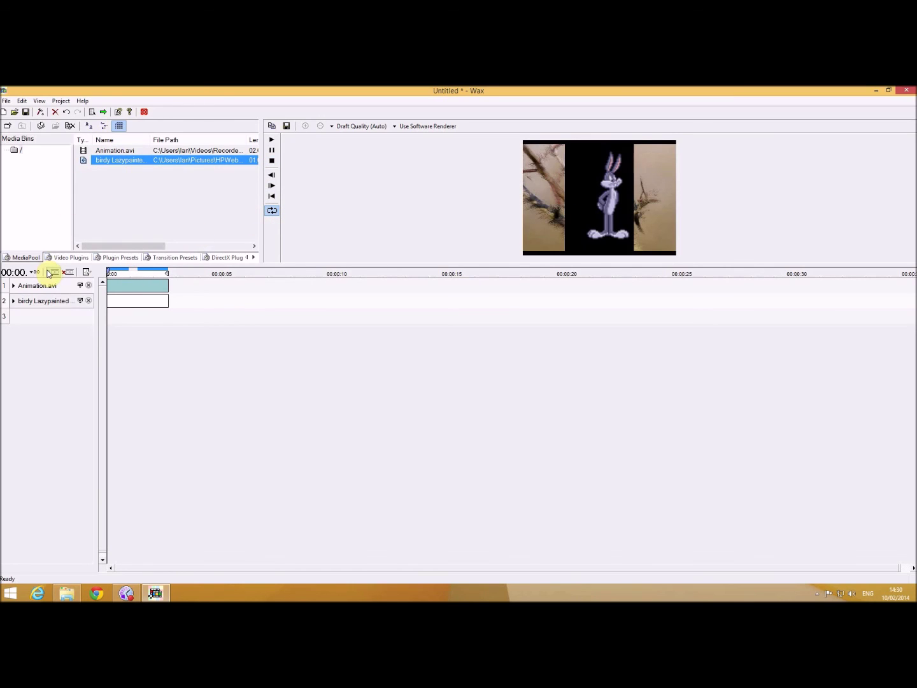
pyautogui.click(64, 258)
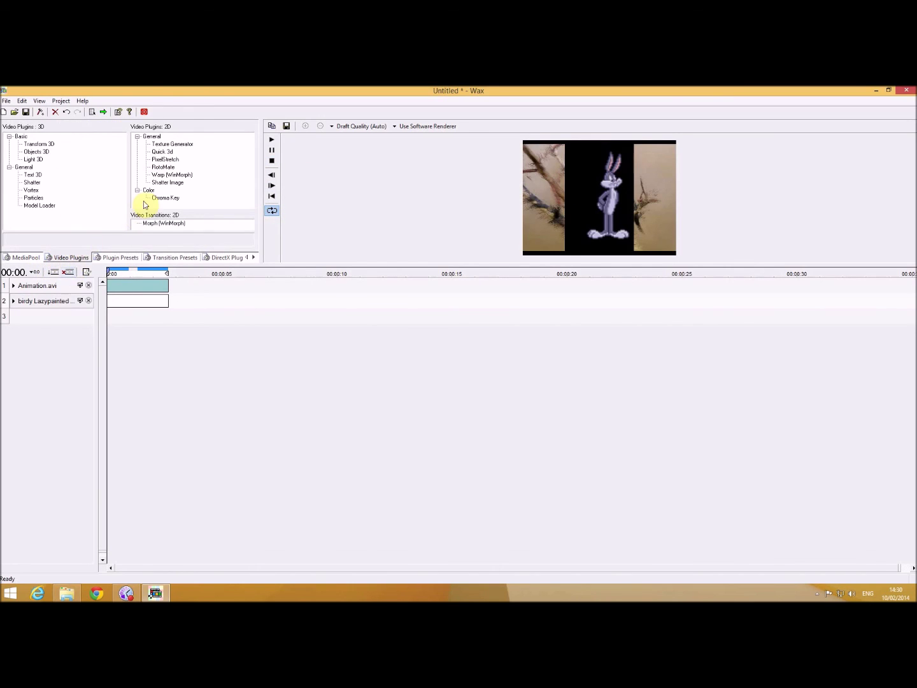
# Apply Chroma Key to Animation.avi keying out black, raise tolerance slightly, and play the result
pyautogui.click(168, 199)
pyautogui.moveTo(167, 199); pyautogui.dragTo(58, 284)
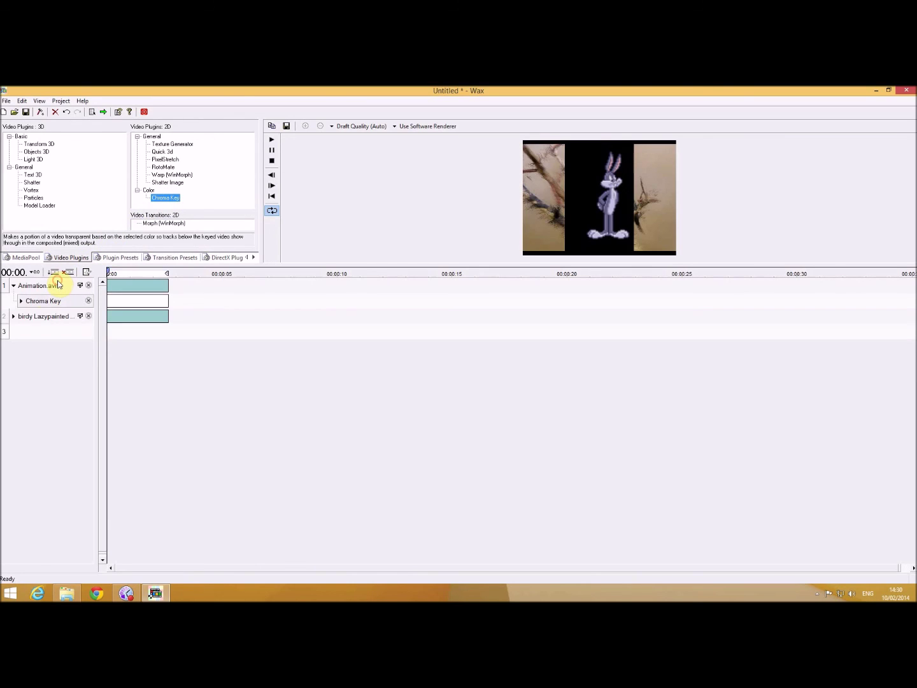
pyautogui.click(21, 300)
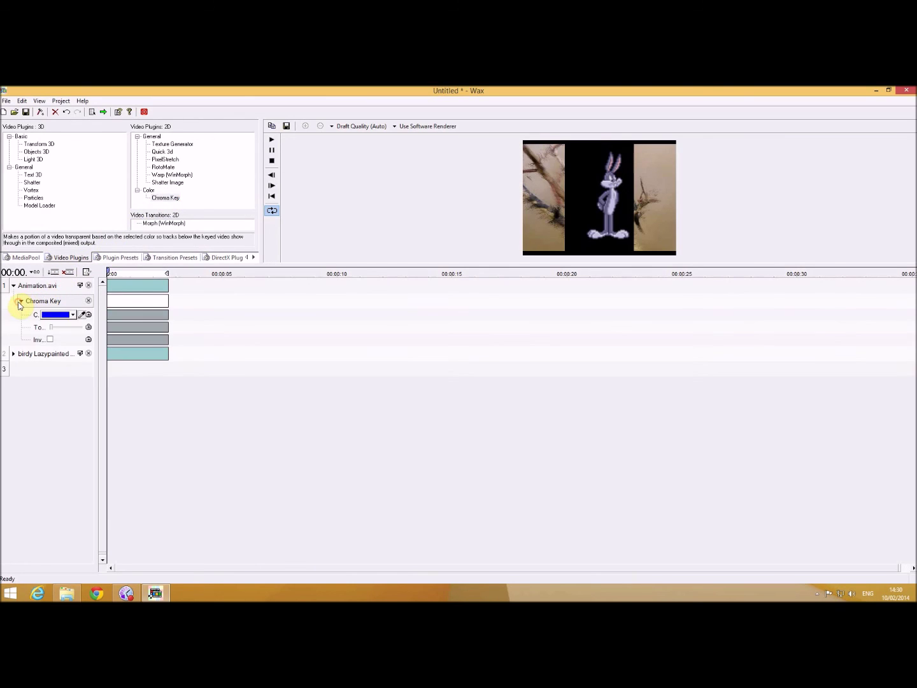
pyautogui.click(82, 316)
pyautogui.click(586, 169)
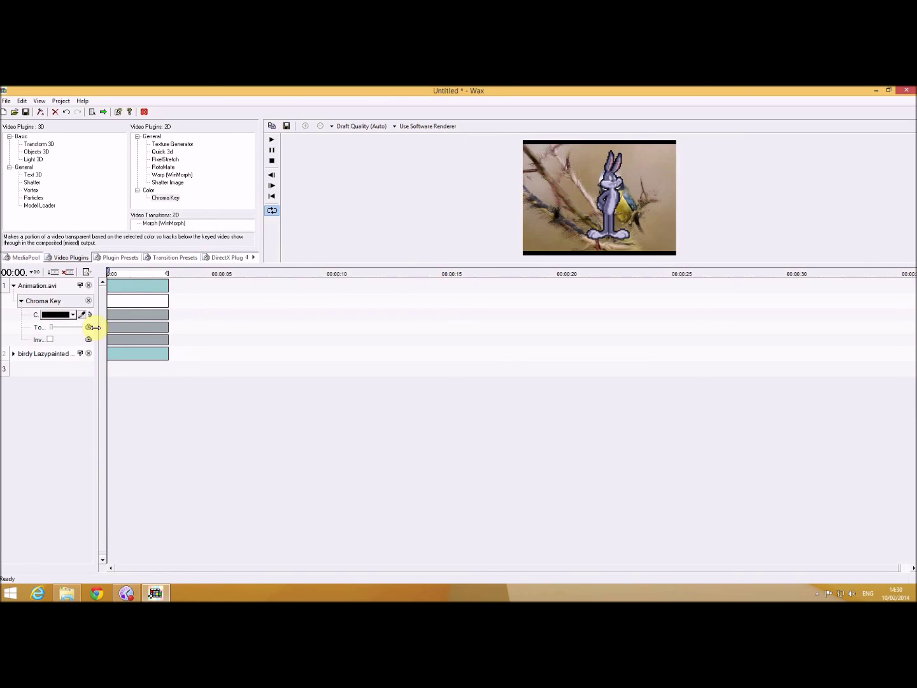
pyautogui.click(51, 327)
pyautogui.moveTo(51, 327); pyautogui.dragTo(53, 330)
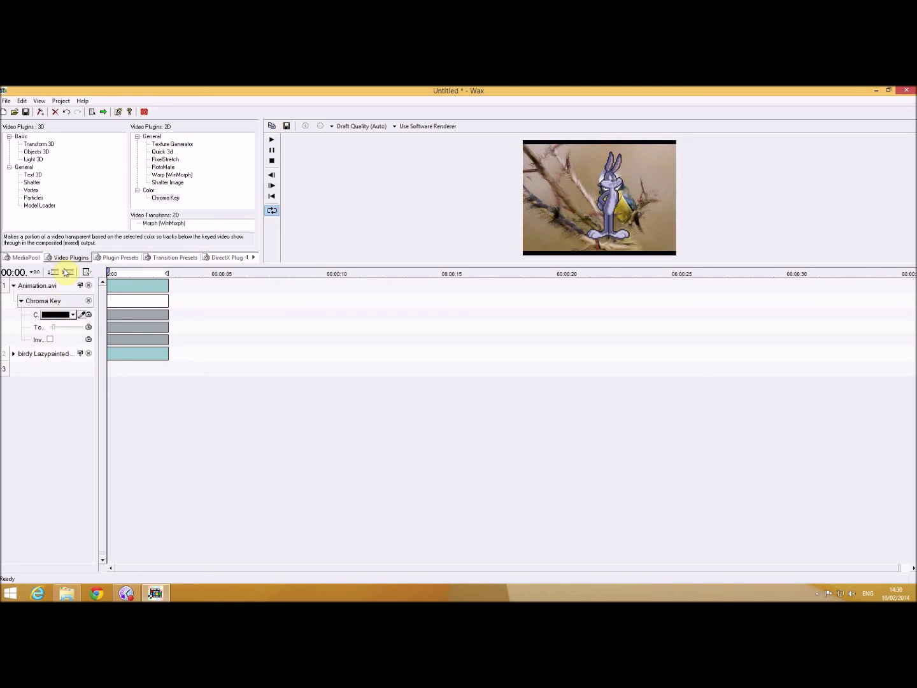
pyautogui.click(272, 140)
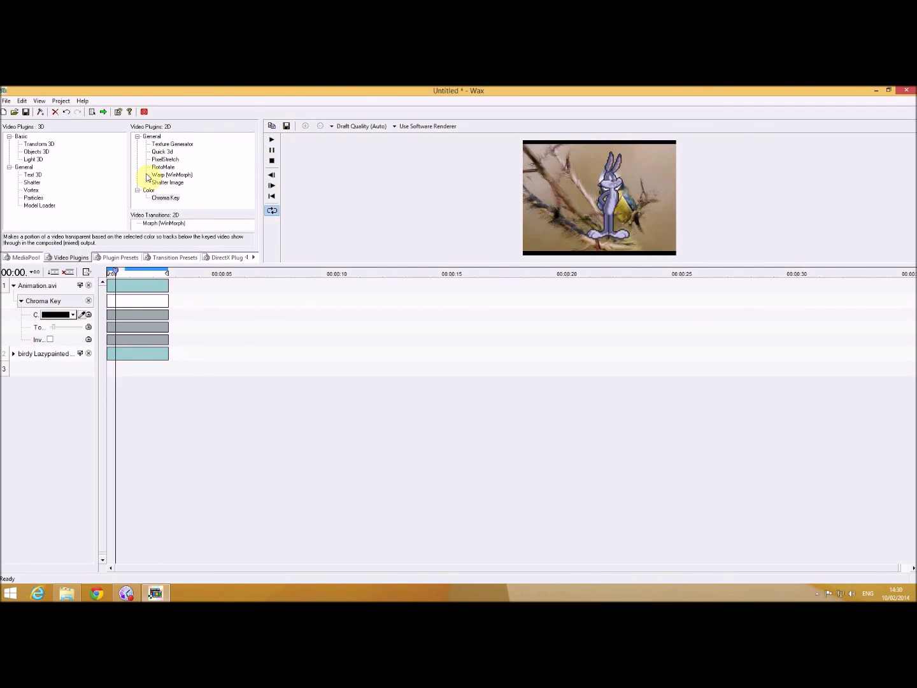
pyautogui.click(272, 161)
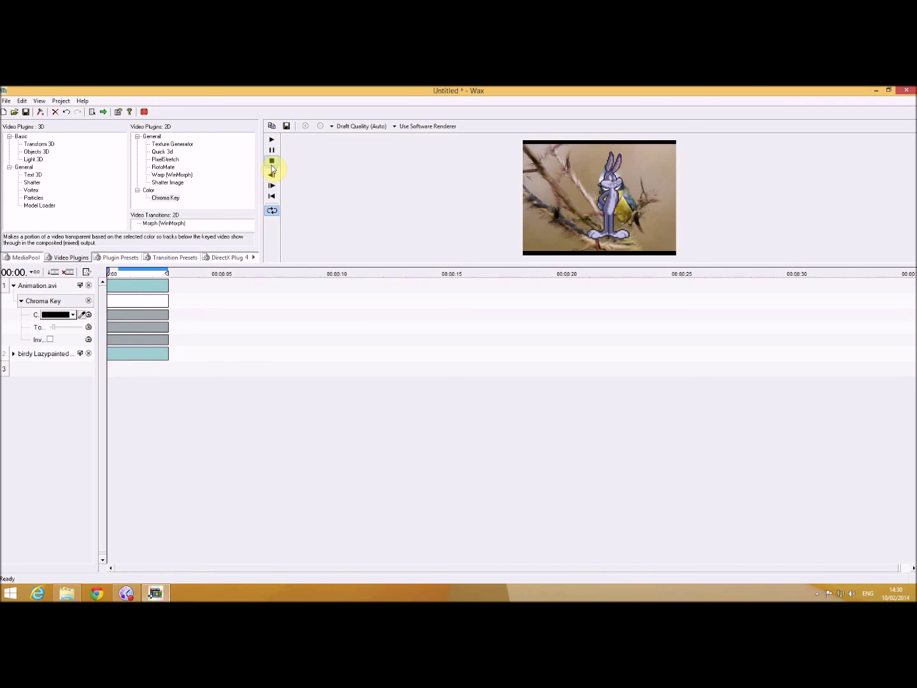